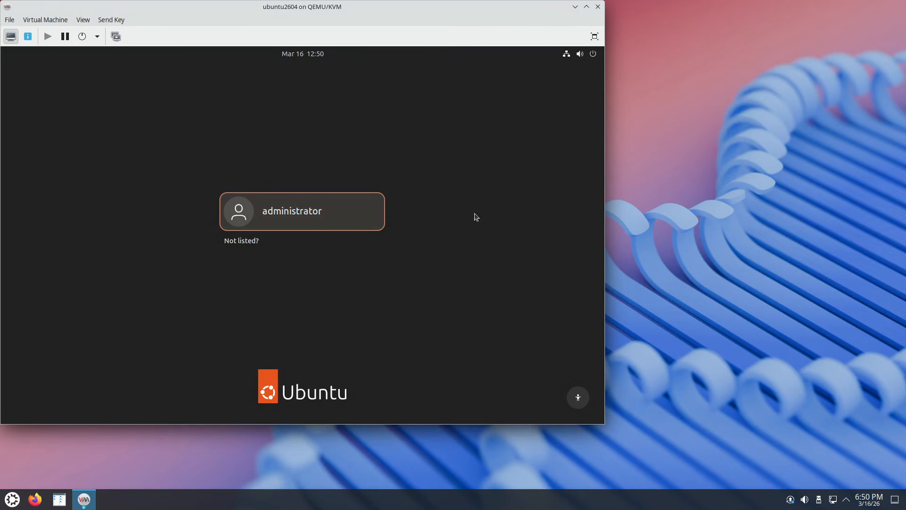
Log the Ubuntu guest in as administrator using the account password.
{"action": "left_click", "coordinate": [331, 220]}
{"action": "type", "text": "****"}
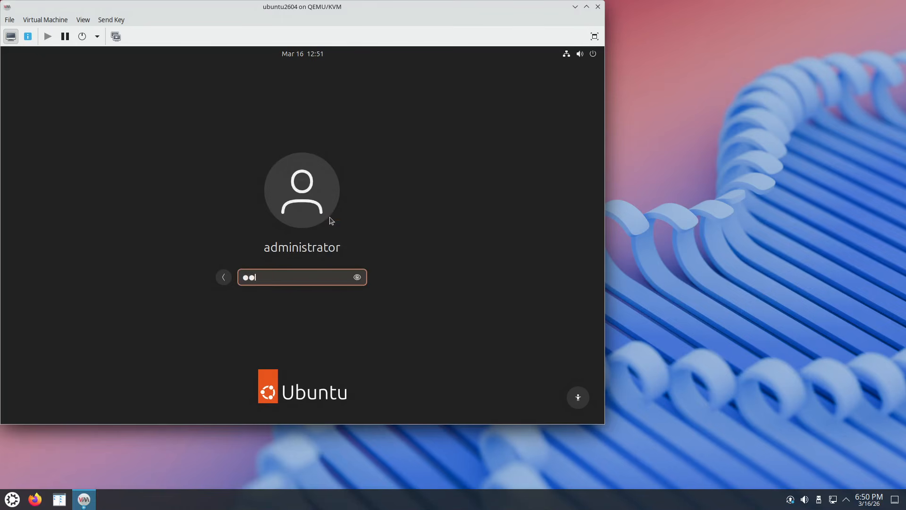
{"action": "key", "text": "Return"}
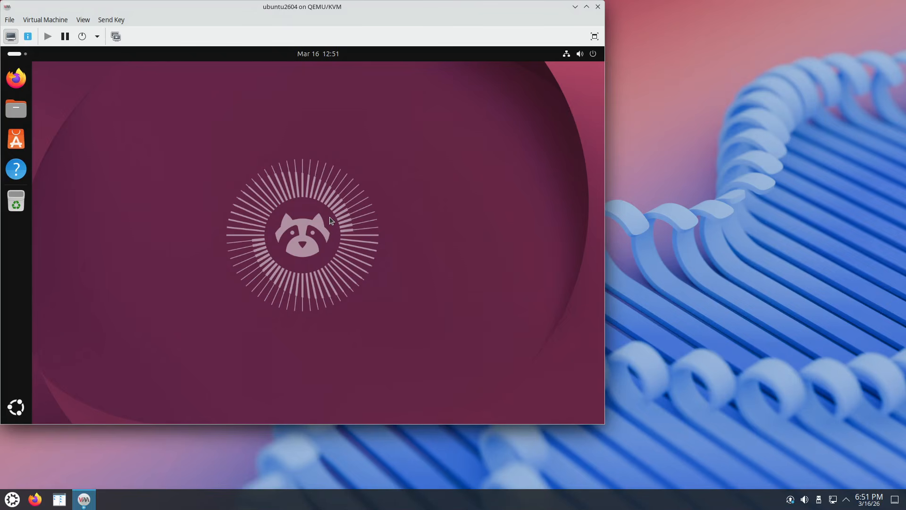
Launch Settings by searching 'sett' and go to System > Remote Desktop.
{"action": "left_click", "coordinate": [15, 53]}
{"action": "type", "text": "sett"}
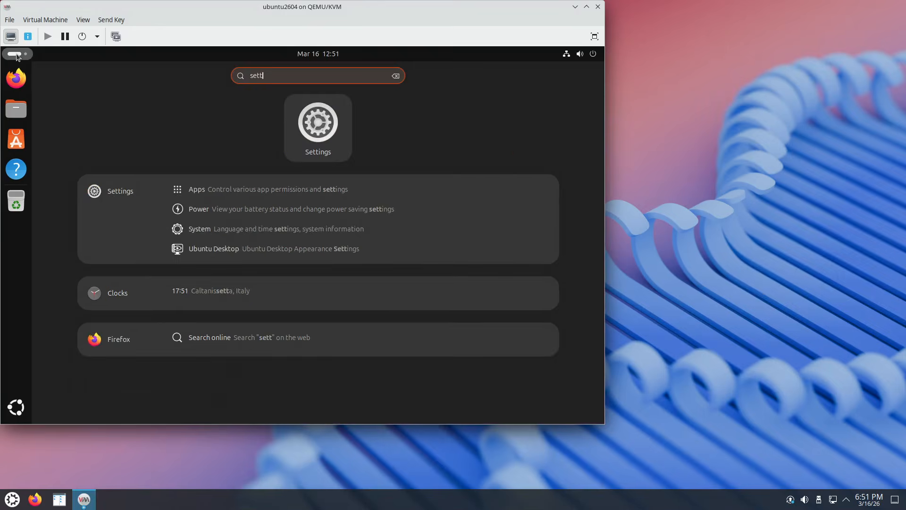
{"action": "key", "text": "Return"}
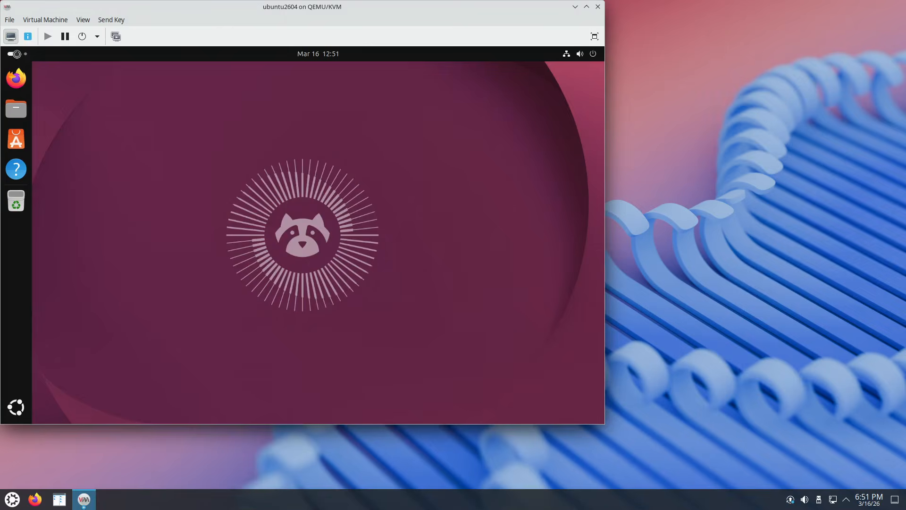
{"action": "scroll", "coordinate": [179, 296], "scroll_direction": "down", "scroll_amount": 3}
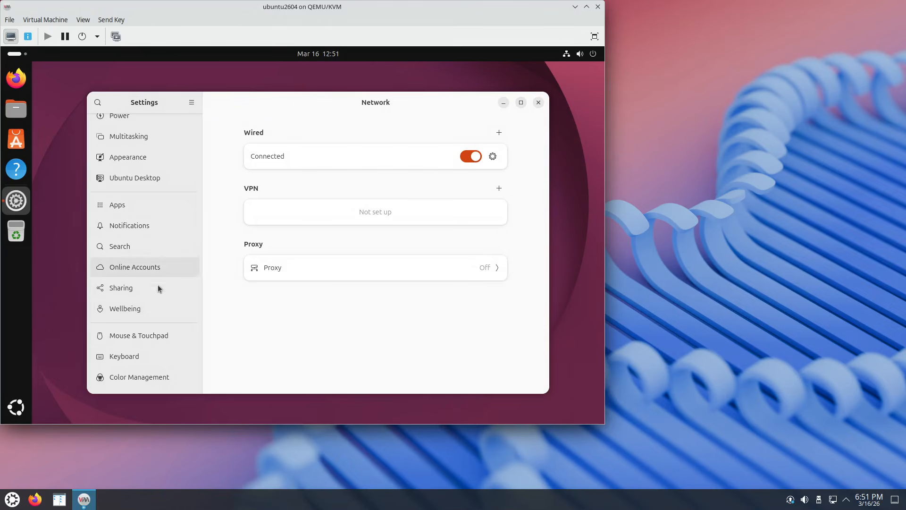
{"action": "scroll", "coordinate": [146, 257], "scroll_direction": "down", "scroll_amount": 3}
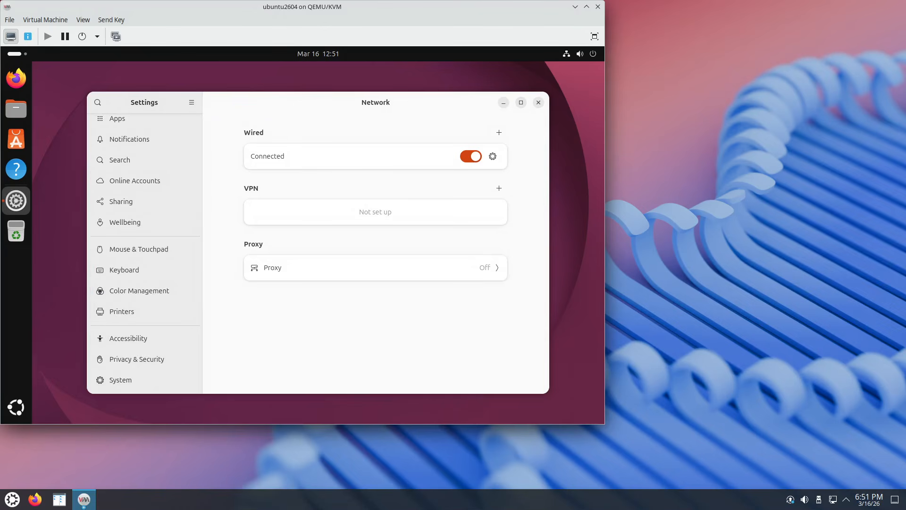
{"action": "left_click", "coordinate": [133, 379]}
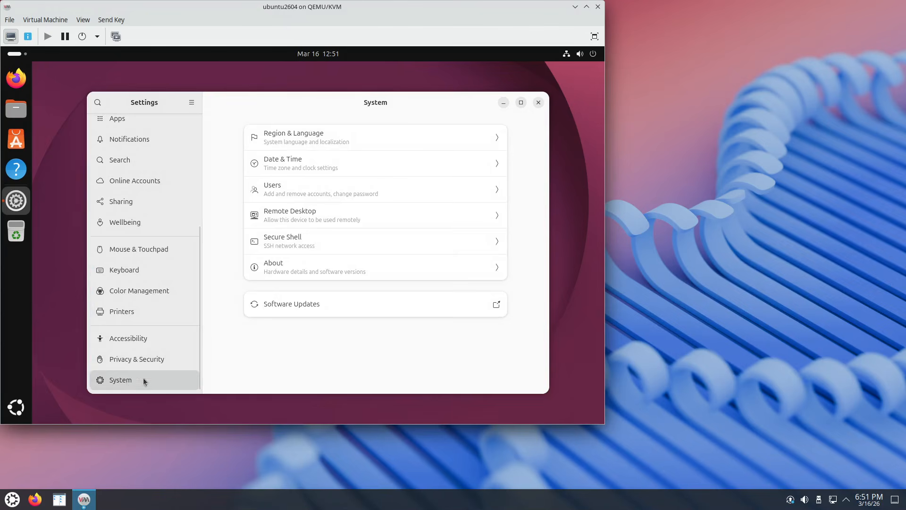
{"action": "left_click", "coordinate": [330, 209]}
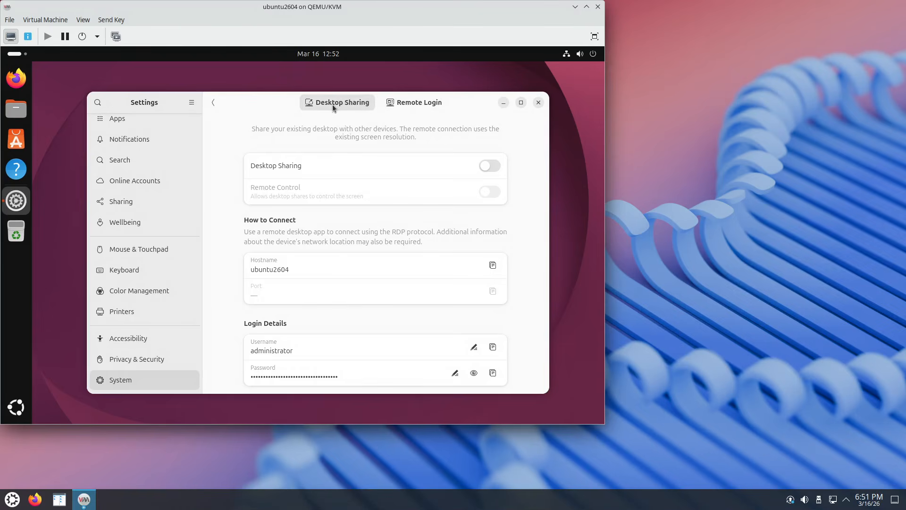
Unlock the Remote Login tab by authenticating with the administrator password.
{"action": "left_click", "coordinate": [404, 104]}
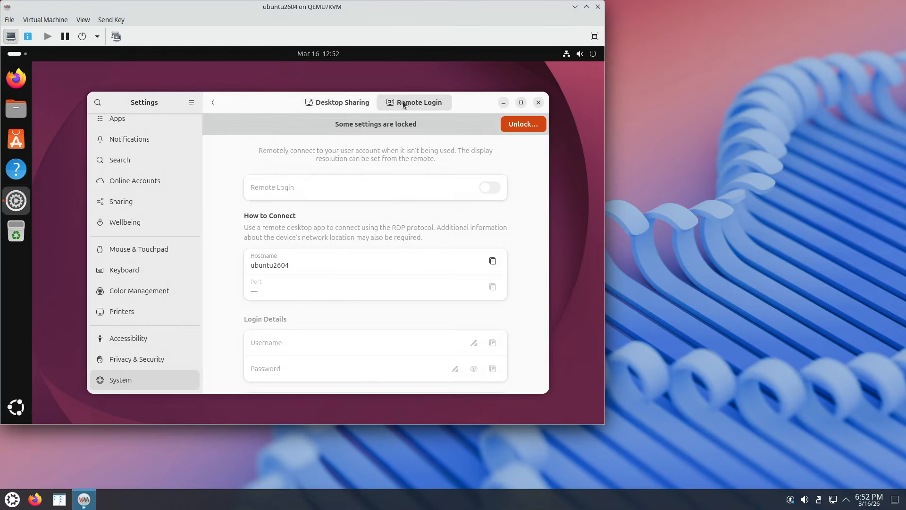
{"action": "left_click", "coordinate": [522, 124]}
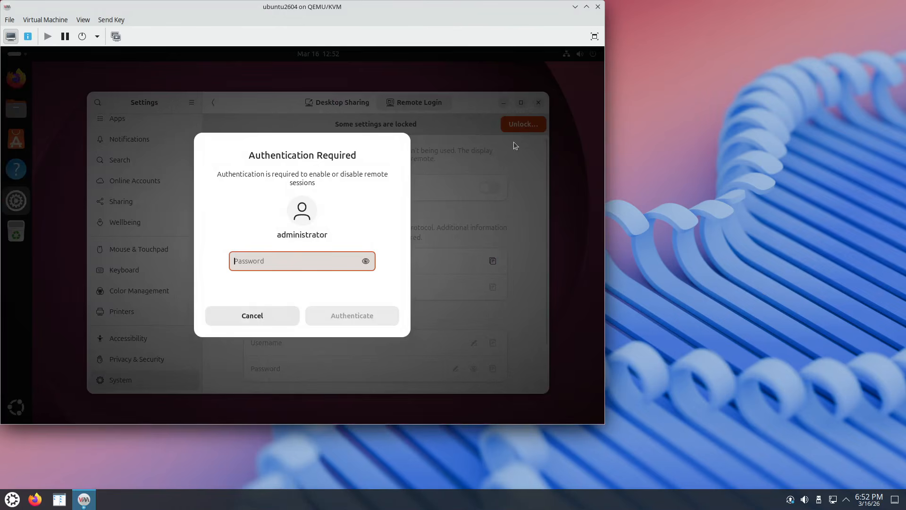
{"action": "type", "text": "••••"}
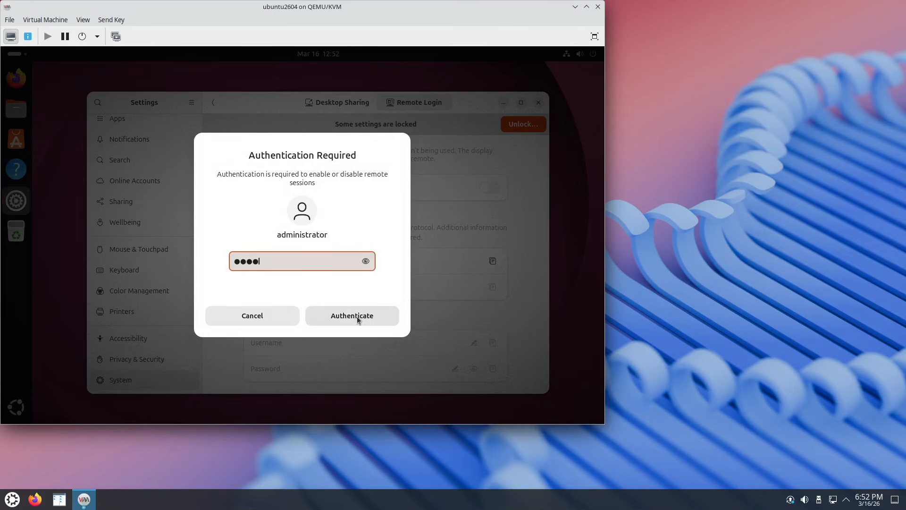
{"action": "left_click", "coordinate": [343, 316]}
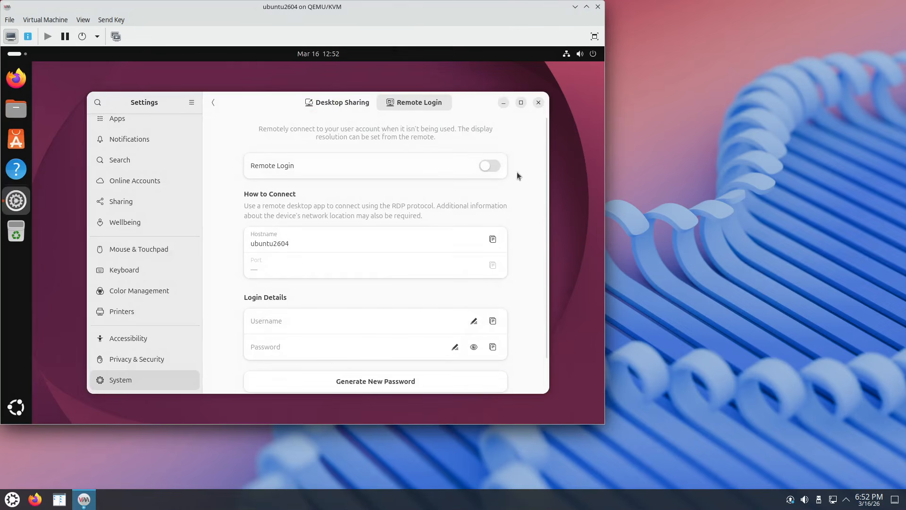
Switch Remote Login on, exposing hostname ubuntu2604 and RDP port 3389.
{"action": "left_click", "coordinate": [492, 165]}
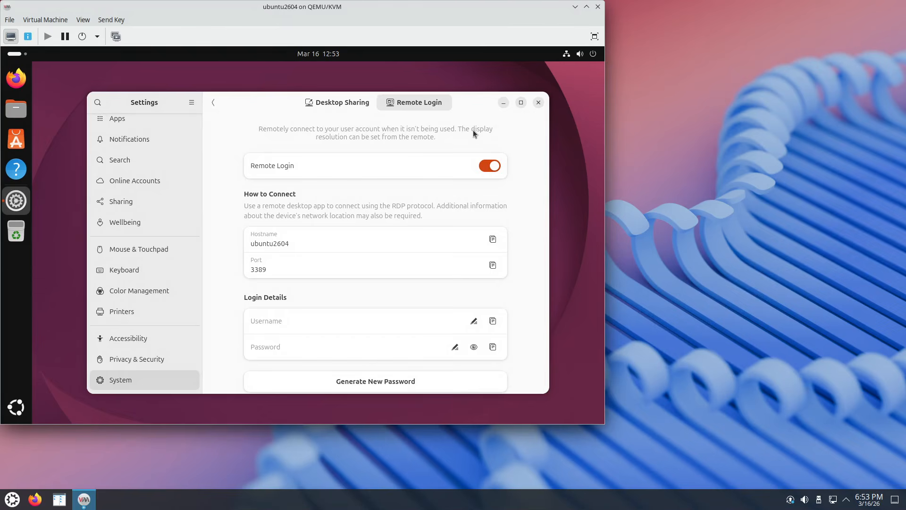
{"action": "left_click", "coordinate": [287, 321]}
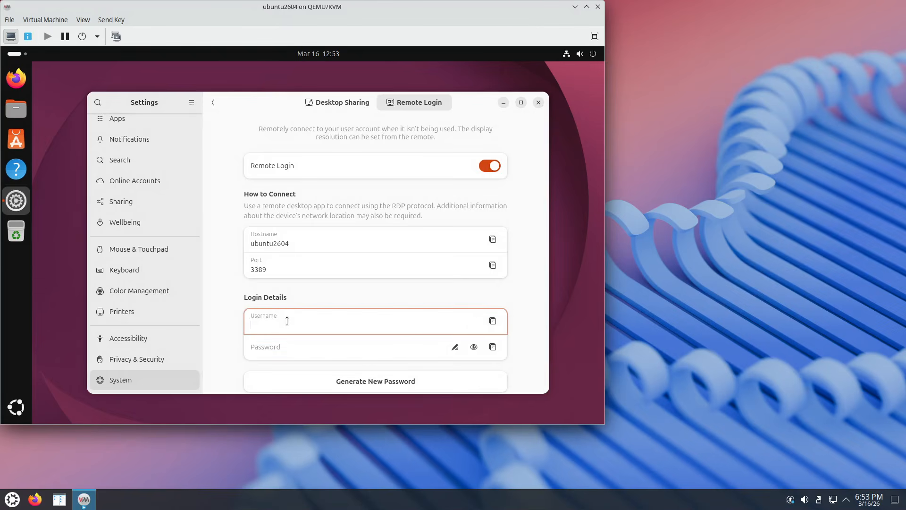
Set the Remote Login username to 'administrator' and enter a password.
{"action": "type", "text": "ad"}
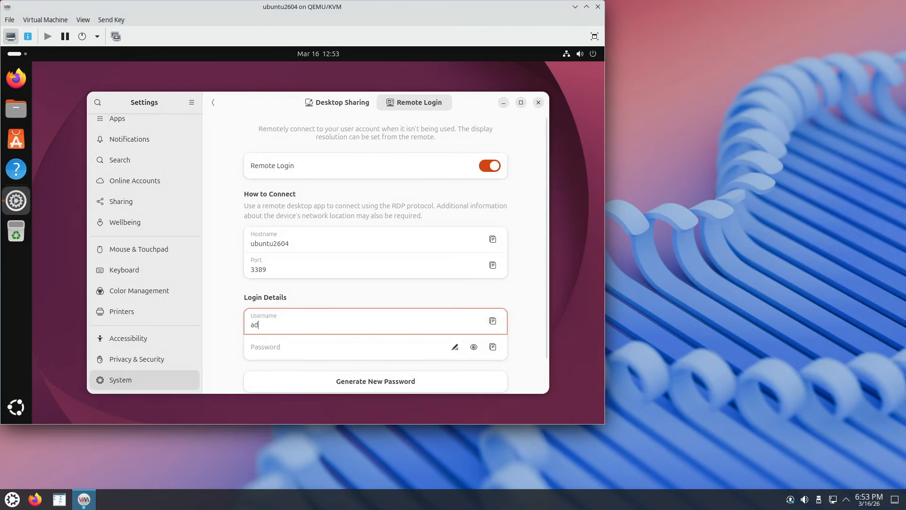
{"action": "type", "text": "ministra"}
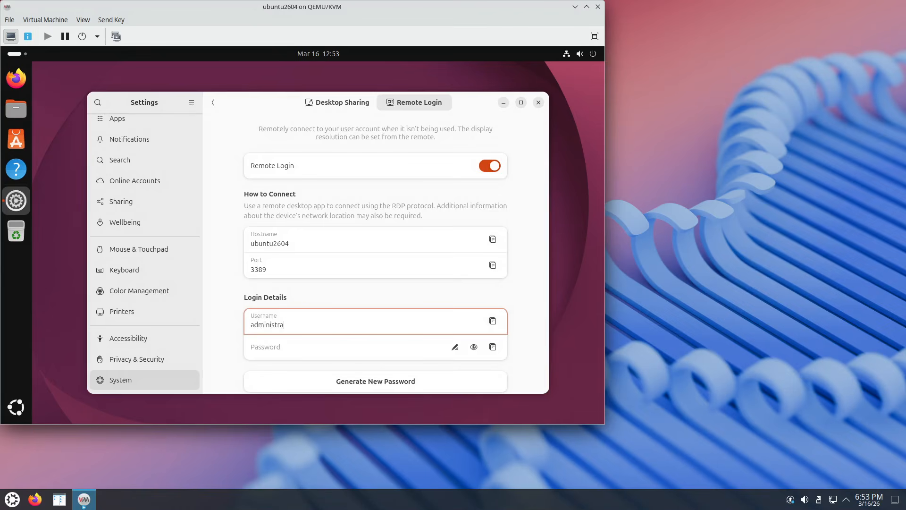
{"action": "type", "text": "tor"}
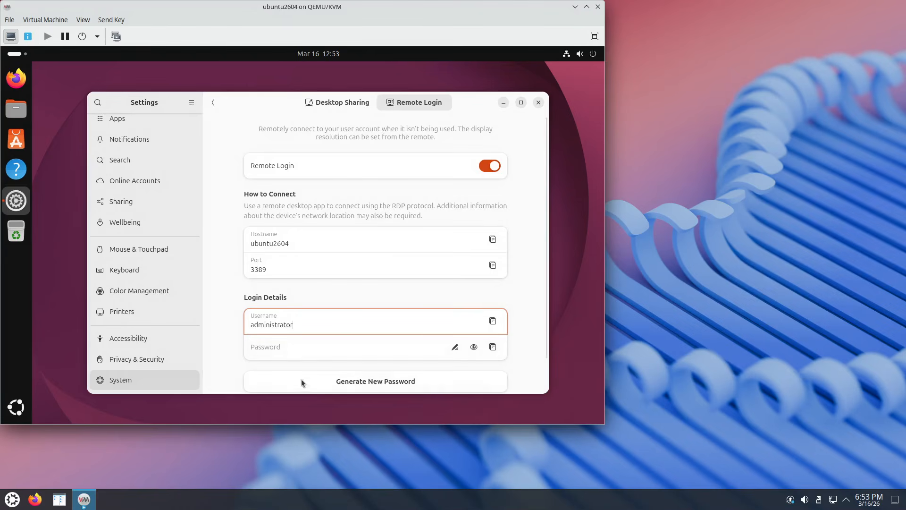
{"action": "left_click", "coordinate": [280, 352]}
{"action": "type", "text": "pa"}
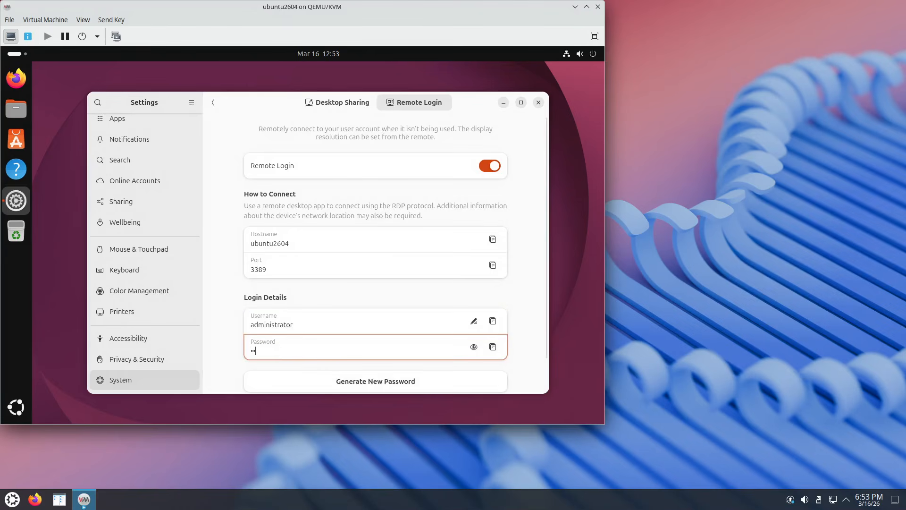
{"action": "type", "text": "ss"}
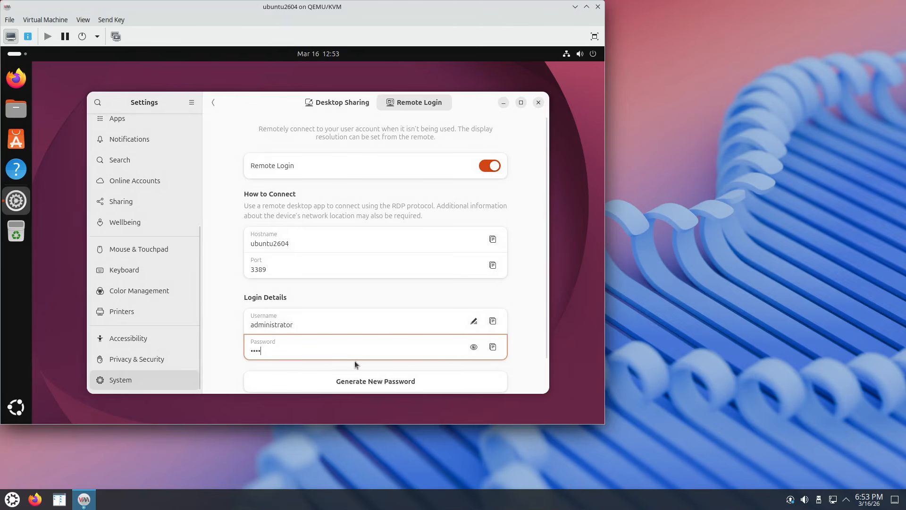
Check the encryption fingerprint, dismiss it, and close Settings.
{"action": "scroll", "coordinate": [533, 334], "scroll_direction": "down", "scroll_amount": 1}
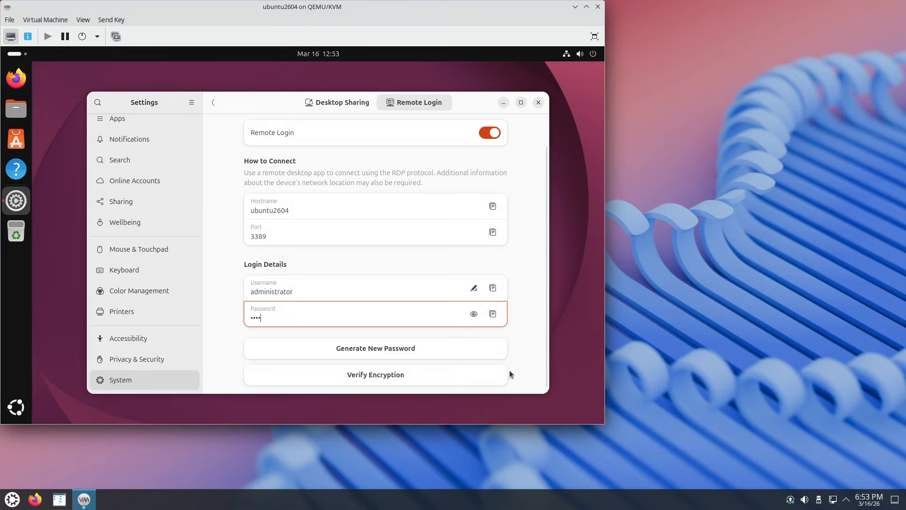
{"action": "left_click", "coordinate": [407, 375]}
{"action": "left_click", "coordinate": [394, 187]}
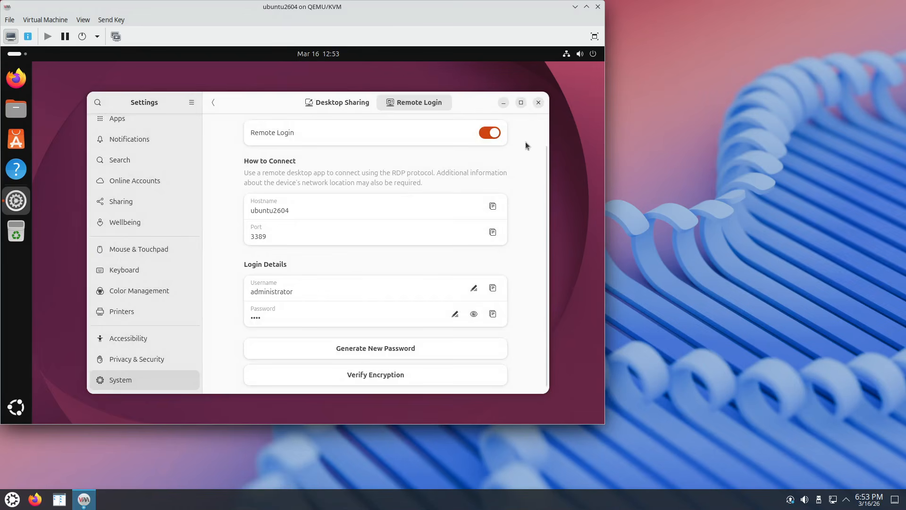
{"action": "left_click", "coordinate": [539, 103]}
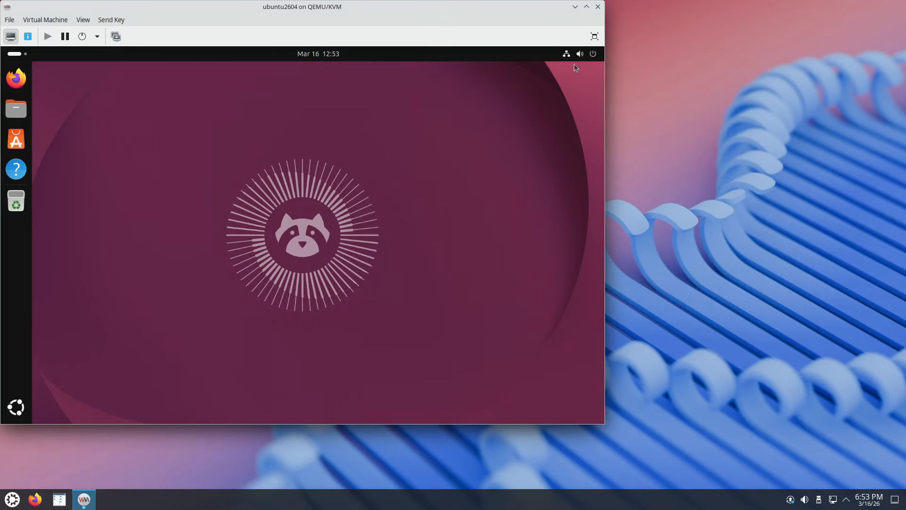
Restart the guest from the top-bar power menu, confirming Restart.
{"action": "left_click", "coordinate": [594, 54]}
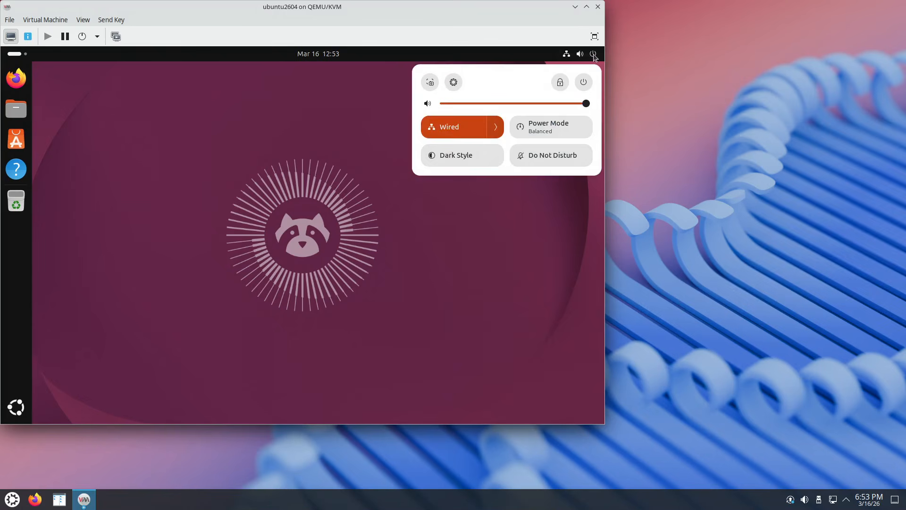
{"action": "left_click", "coordinate": [583, 82]}
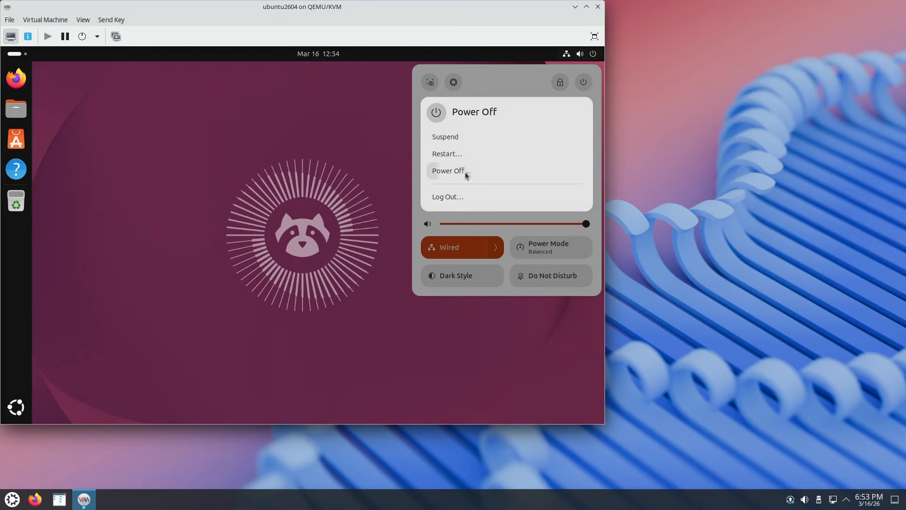
{"action": "left_click", "coordinate": [459, 158]}
{"action": "left_click", "coordinate": [352, 258]}
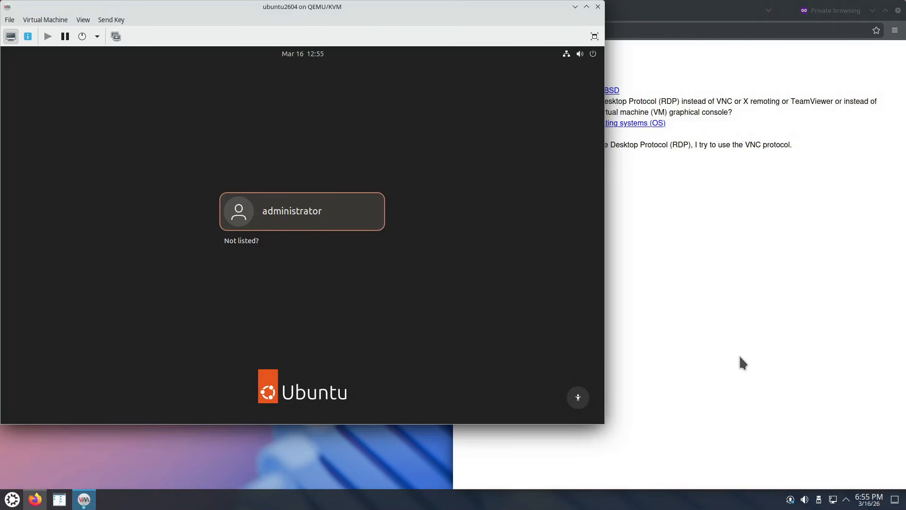
Bring Firefox forward and open the xrdp guide page in a new tab.
{"action": "left_click", "coordinate": [702, 233]}
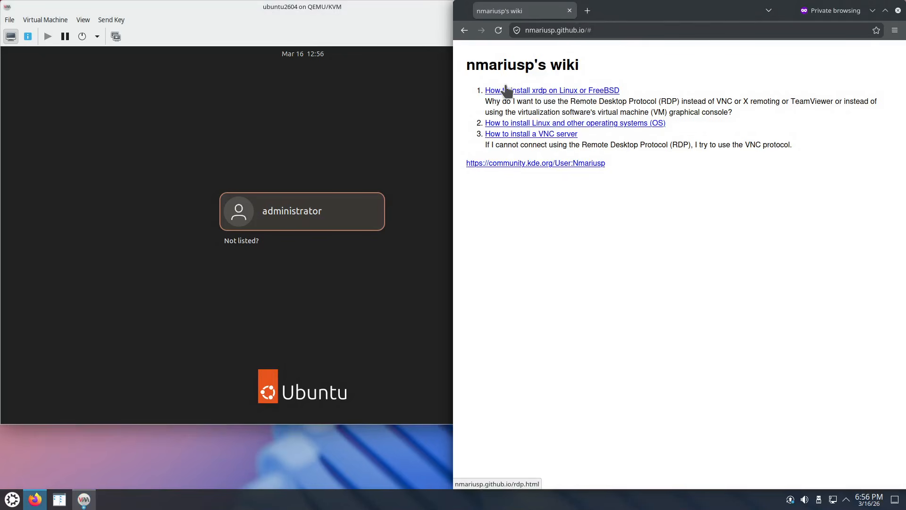
{"action": "right_click", "coordinate": [543, 93]}
{"action": "left_click", "coordinate": [557, 96]}
{"action": "left_click", "coordinate": [617, 19]}
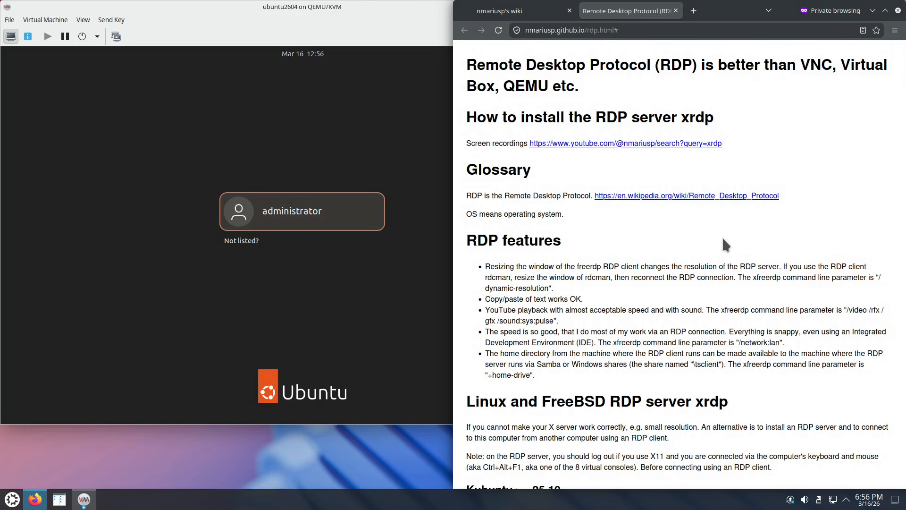
{"action": "scroll", "coordinate": [723, 238], "scroll_direction": "down", "scroll_amount": 10}
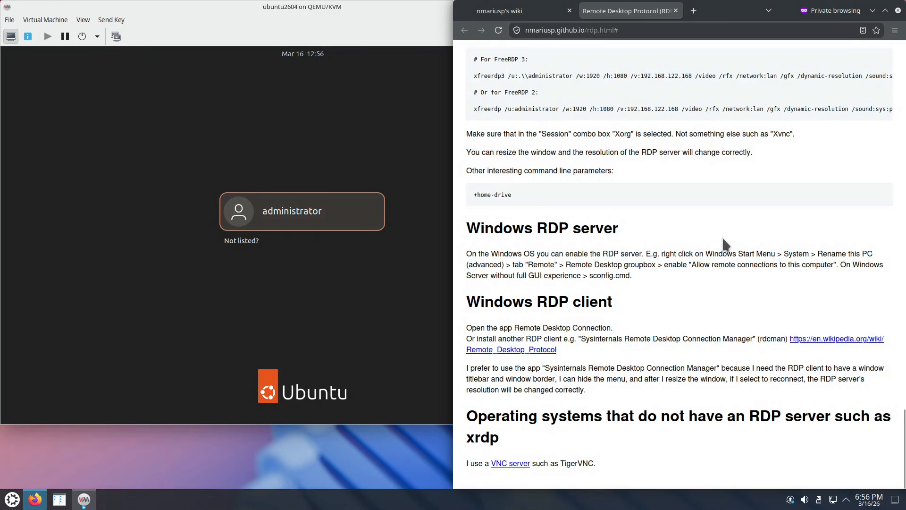
{"action": "scroll", "coordinate": [576, 174], "scroll_direction": "up", "scroll_amount": 1}
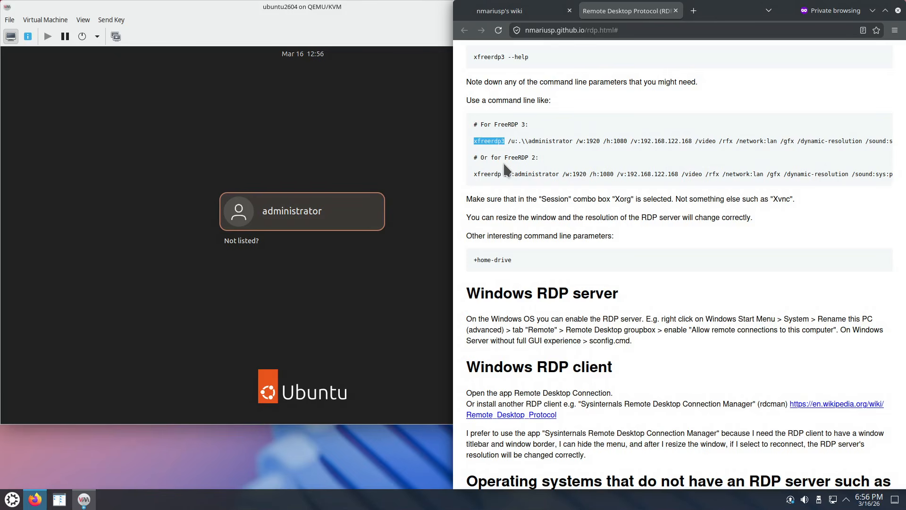
Select and copy the full FreeRDP 3 xfreerdp3 command line from the guide.
{"action": "left_click", "coordinate": [475, 141]}
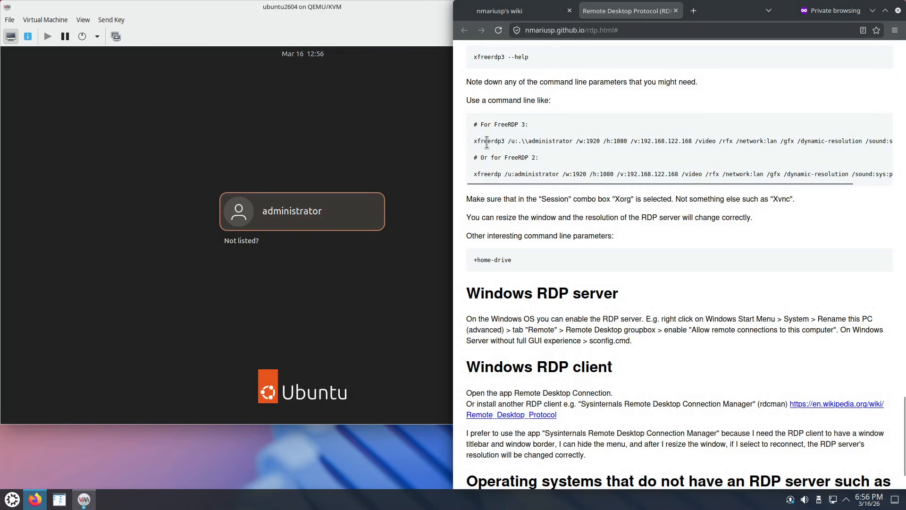
{"action": "left_click_drag", "start_coordinate": [493, 143], "coordinate": [880, 141]}
{"action": "right_click", "coordinate": [878, 141]}
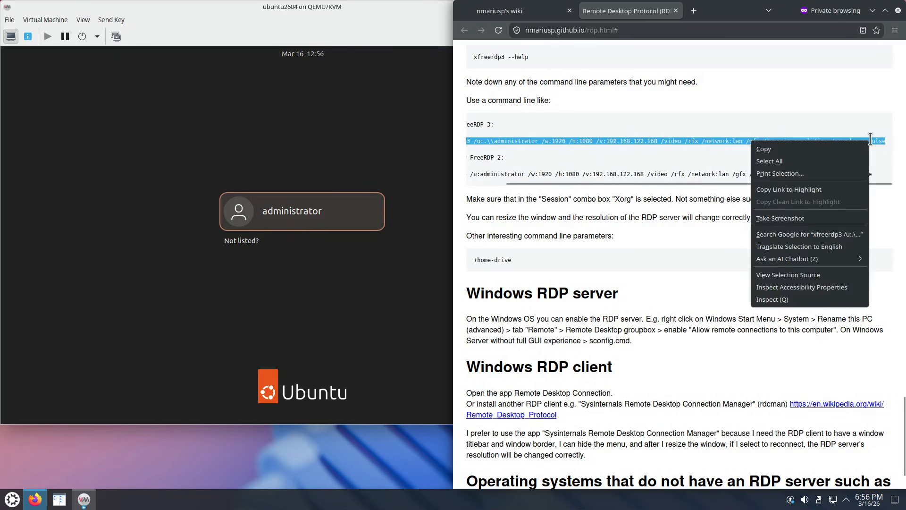
{"action": "left_click", "coordinate": [847, 150]}
{"action": "left_click_drag", "start_coordinate": [817, 183], "coordinate": [757, 182]}
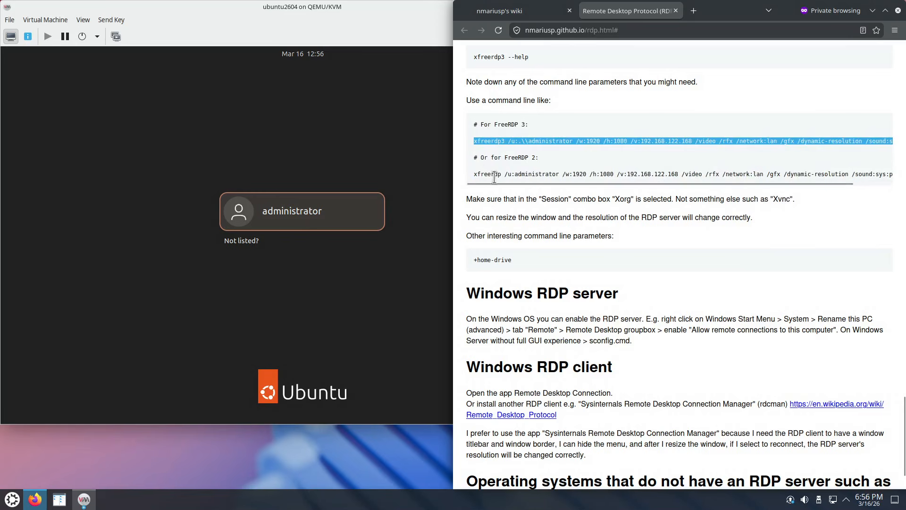
{"action": "left_click", "coordinate": [474, 142]}
{"action": "left_click_drag", "start_coordinate": [474, 143], "coordinate": [477, 142]}
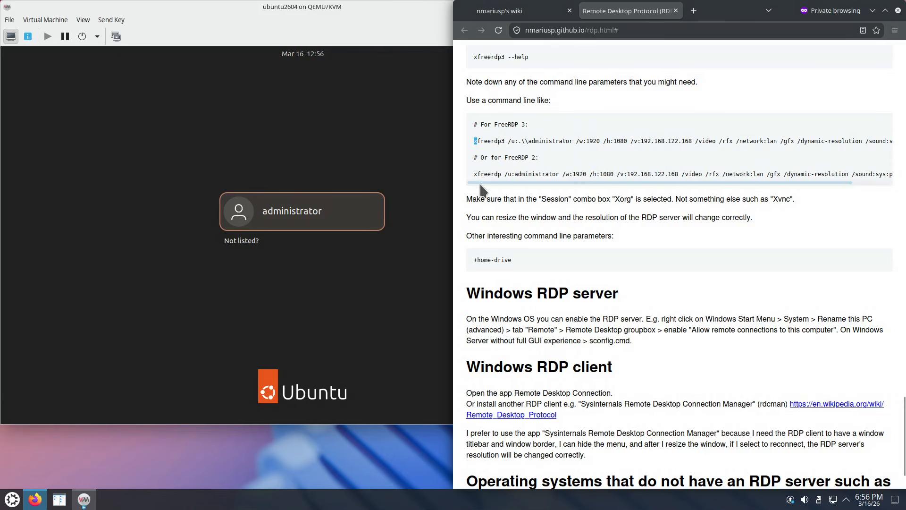
{"action": "left_click_drag", "start_coordinate": [508, 139], "coordinate": [501, 141]}
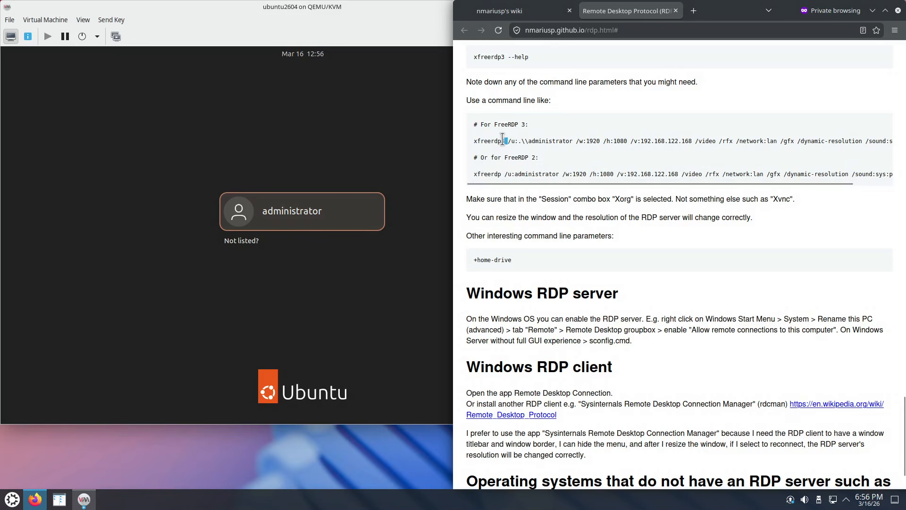
{"action": "left_click", "coordinate": [502, 178]}
{"action": "double_click", "coordinate": [491, 176]}
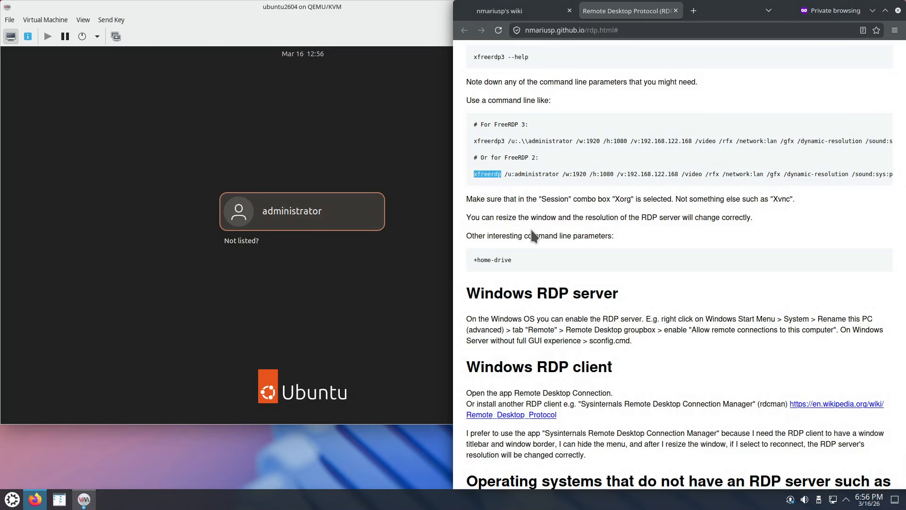
{"action": "triple_click", "coordinate": [474, 142]}
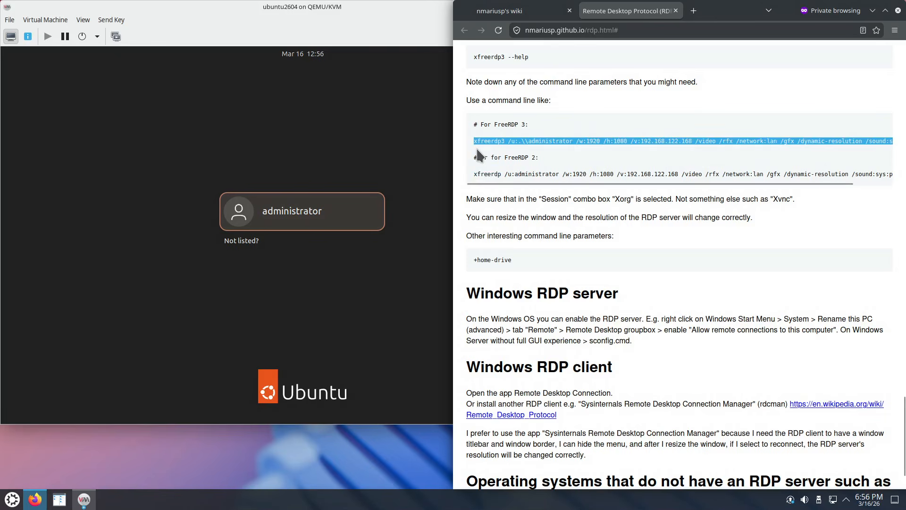
Paste the command into a new Kate document and show the VM's IP 192.168.122.208.
{"action": "left_click", "coordinate": [14, 499]}
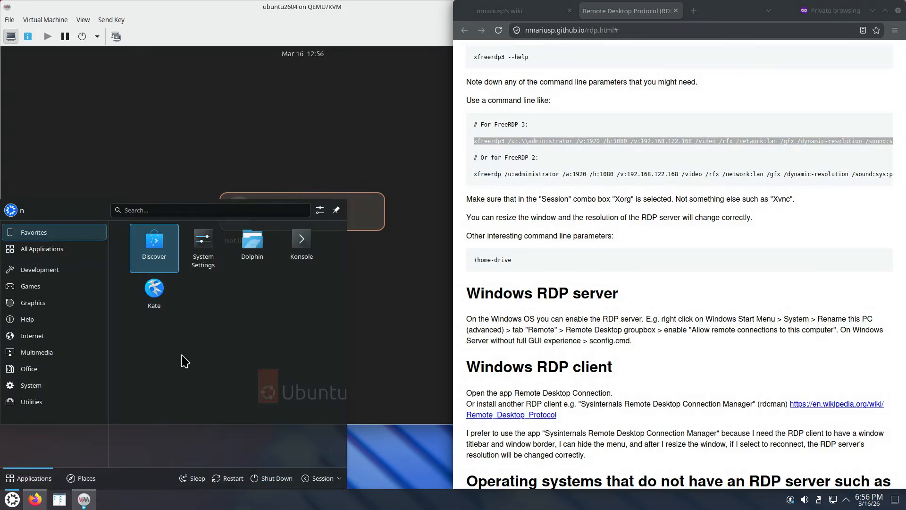
{"action": "left_click", "coordinate": [154, 291]}
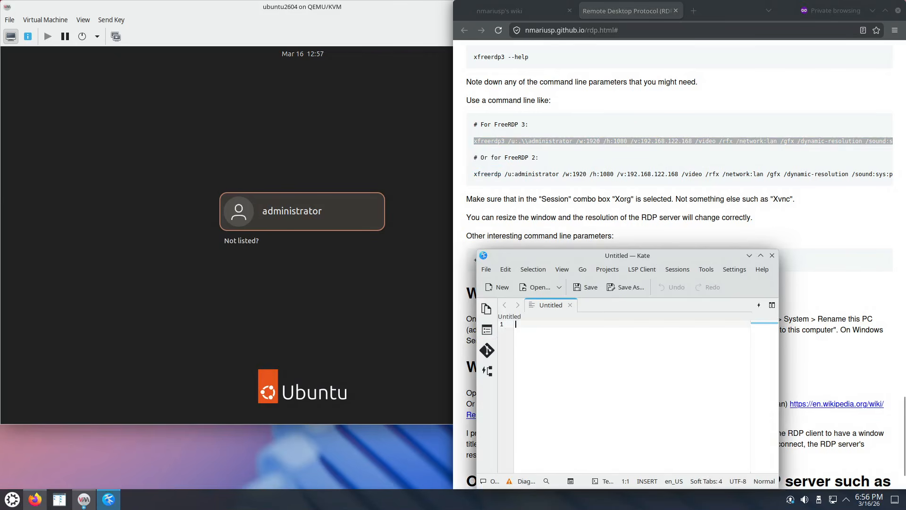
{"action": "key", "text": "ctrl+v"}
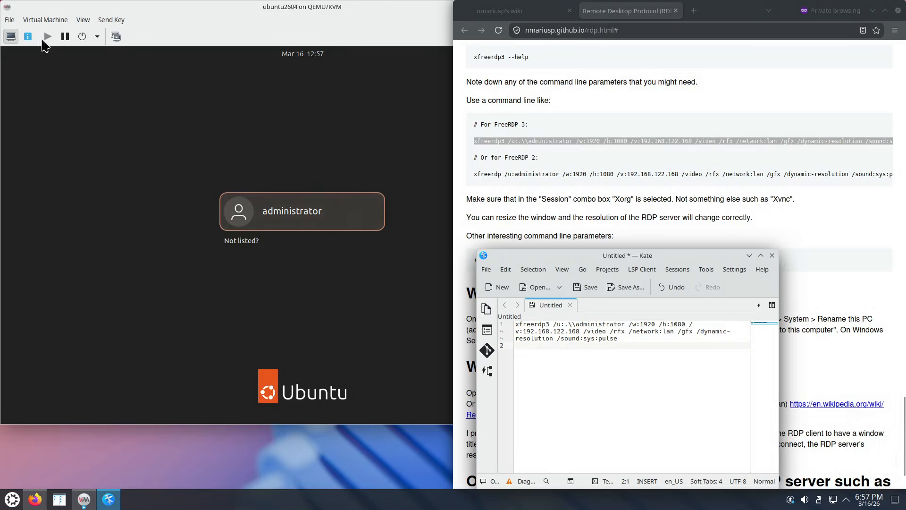
{"action": "left_click", "coordinate": [28, 37]}
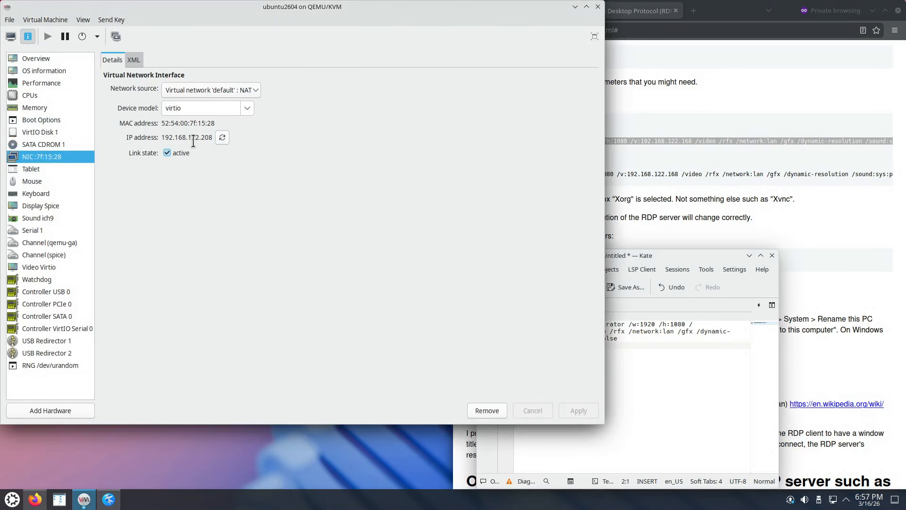
Change the command's /v: address from 192.168.122.168 to 192.168.122.208 in Kate.
{"action": "left_click", "coordinate": [641, 382]}
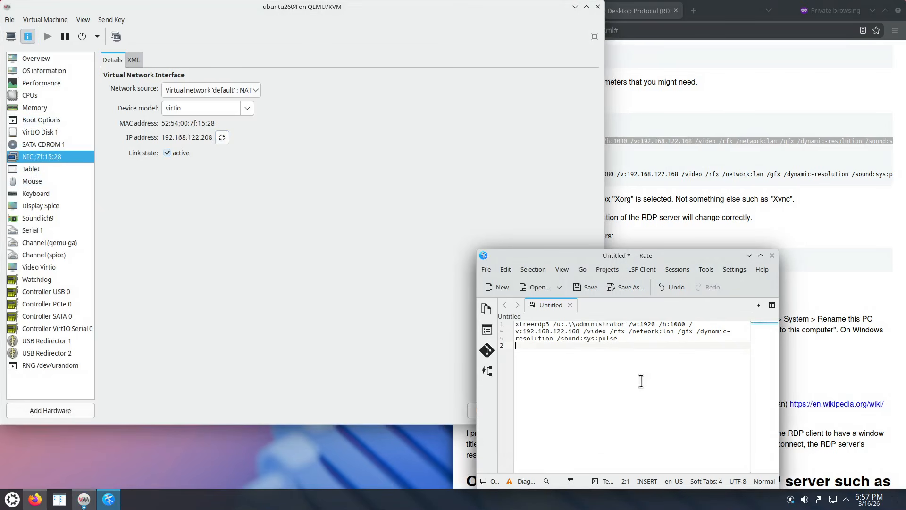
{"action": "double_click", "coordinate": [576, 331]}
{"action": "type", "text": "208"}
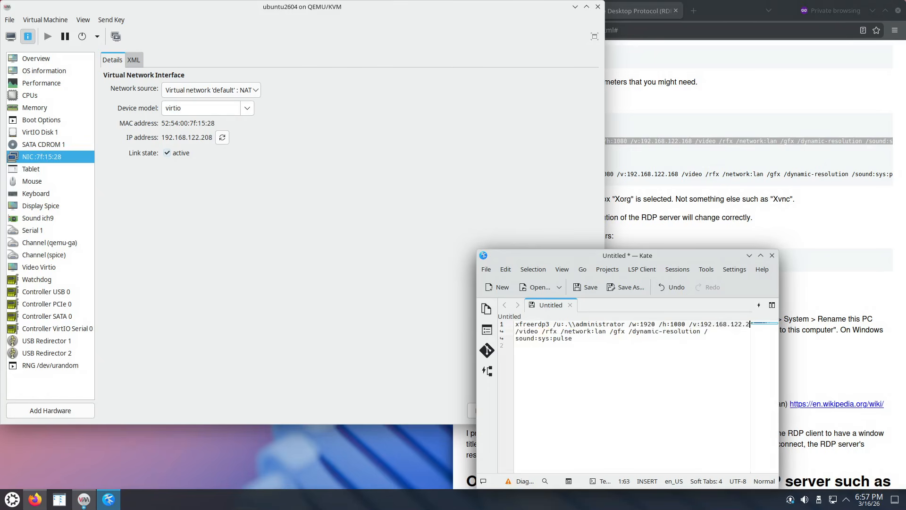
{"action": "left_click", "coordinate": [614, 346]}
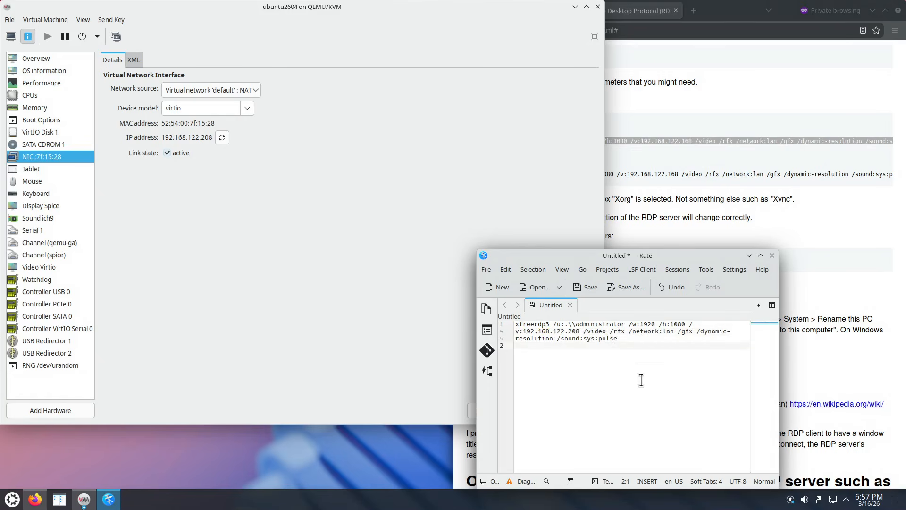
{"action": "scroll", "coordinate": [642, 380], "scroll_direction": "up", "scroll_amount": 5, "text": "ctrl"}
{"action": "double_click", "coordinate": [549, 326]}
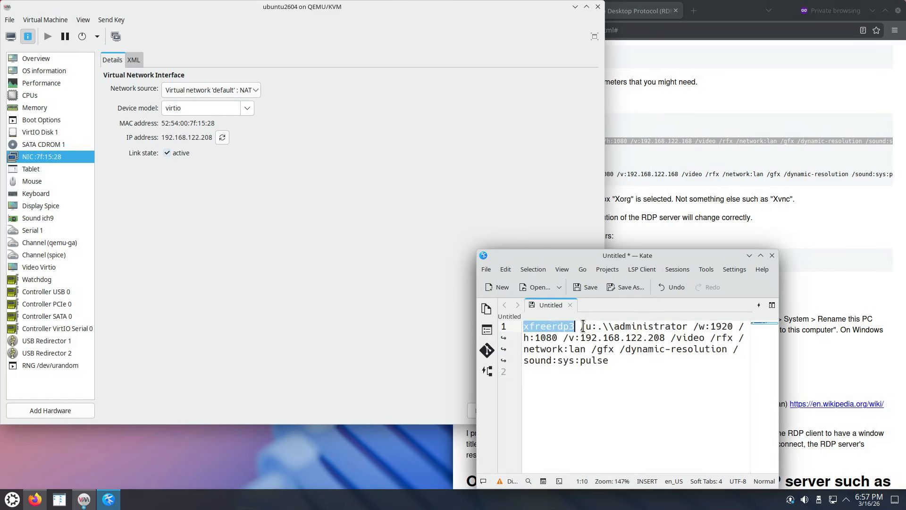
{"action": "left_click_drag", "start_coordinate": [579, 326], "coordinate": [595, 326]}
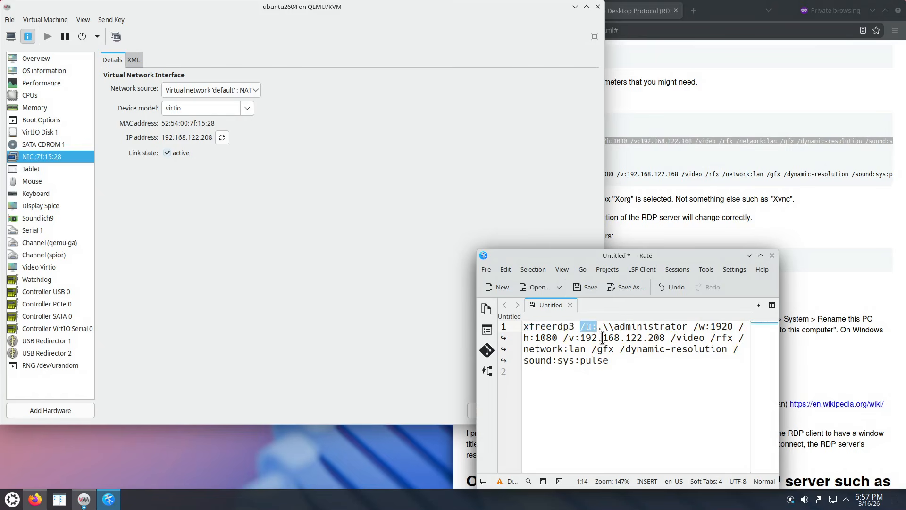
{"action": "left_click", "coordinate": [615, 325]}
{"action": "double_click", "coordinate": [599, 326]}
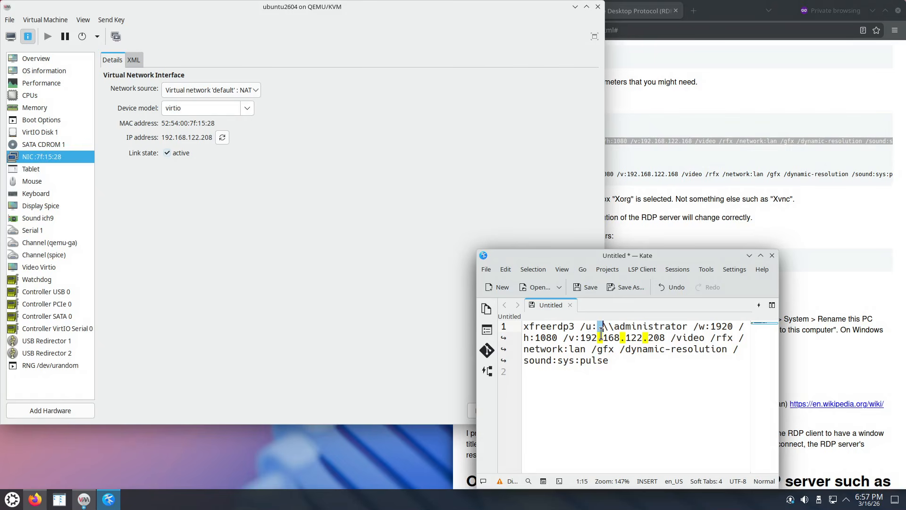
{"action": "key", "text": "Delete"}
{"action": "key", "text": "ctrl+z"}
{"action": "left_click", "coordinate": [596, 321]}
{"action": "double_click", "coordinate": [597, 322]}
{"action": "double_click", "coordinate": [624, 326]}
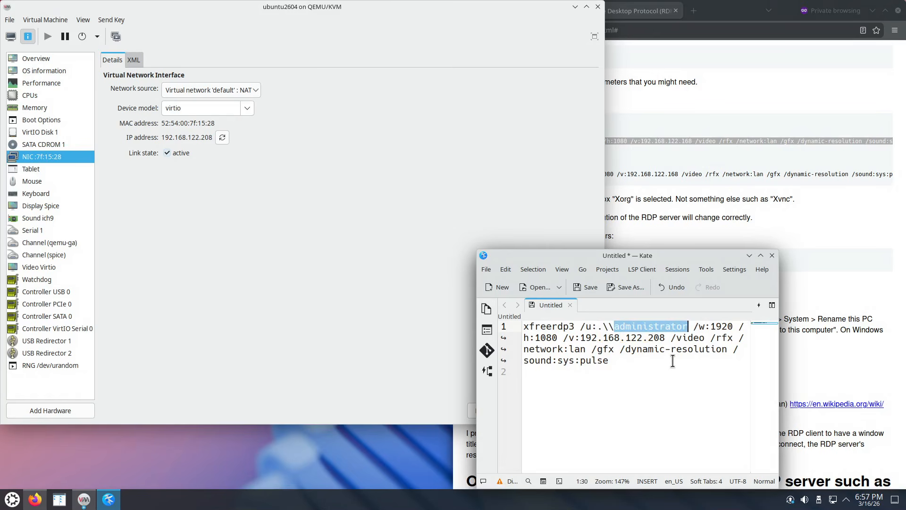
{"action": "double_click", "coordinate": [721, 326]}
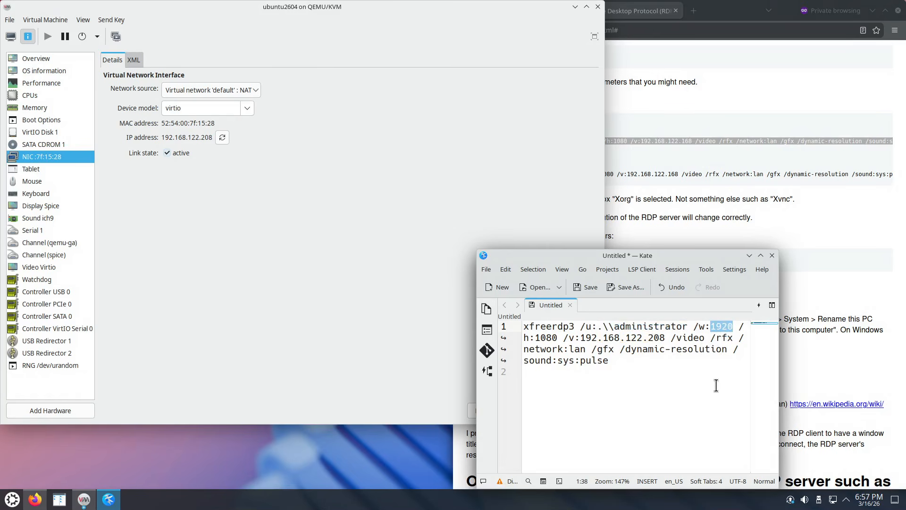
{"action": "double_click", "coordinate": [543, 337]}
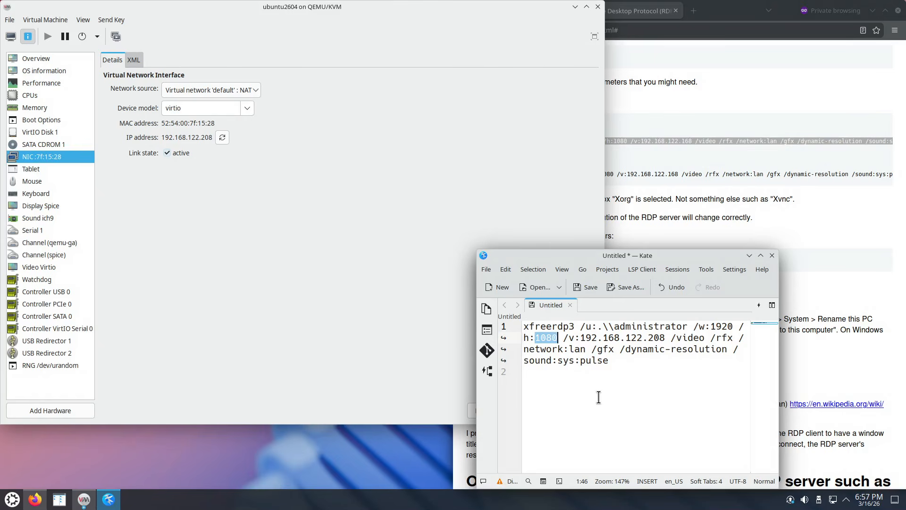
{"action": "double_click", "coordinate": [656, 337]}
{"action": "left_click_drag", "start_coordinate": [563, 338], "coordinate": [575, 338]}
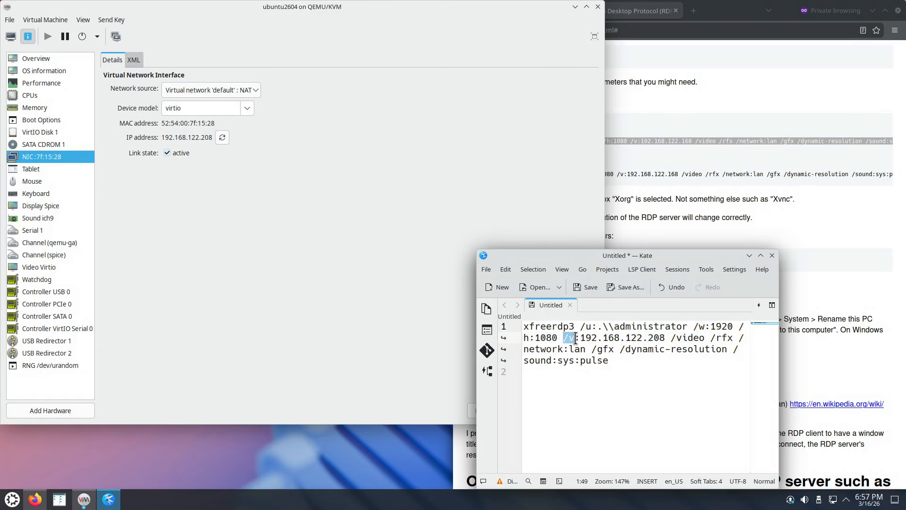
{"action": "double_click", "coordinate": [656, 337]}
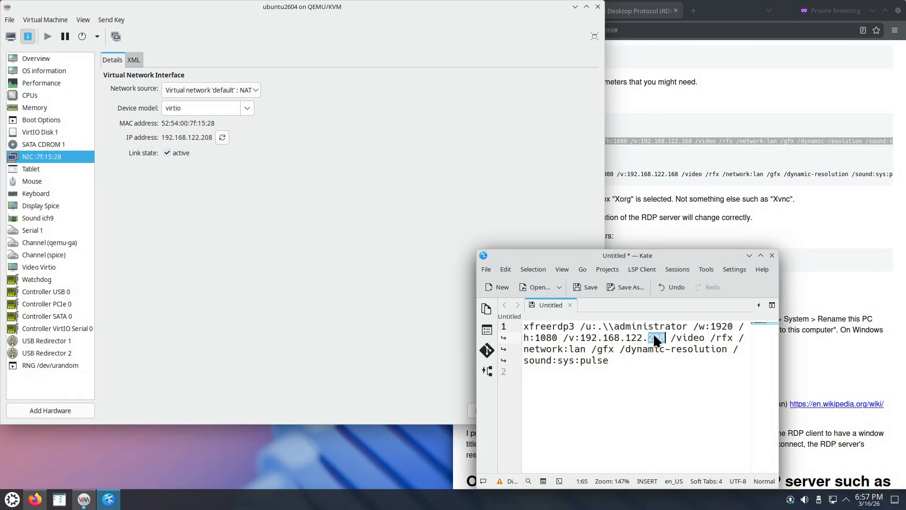
{"action": "left_click", "coordinate": [672, 337]}
{"action": "left_click_drag", "start_coordinate": [672, 337], "coordinate": [523, 352]}
{"action": "left_click", "coordinate": [615, 353]}
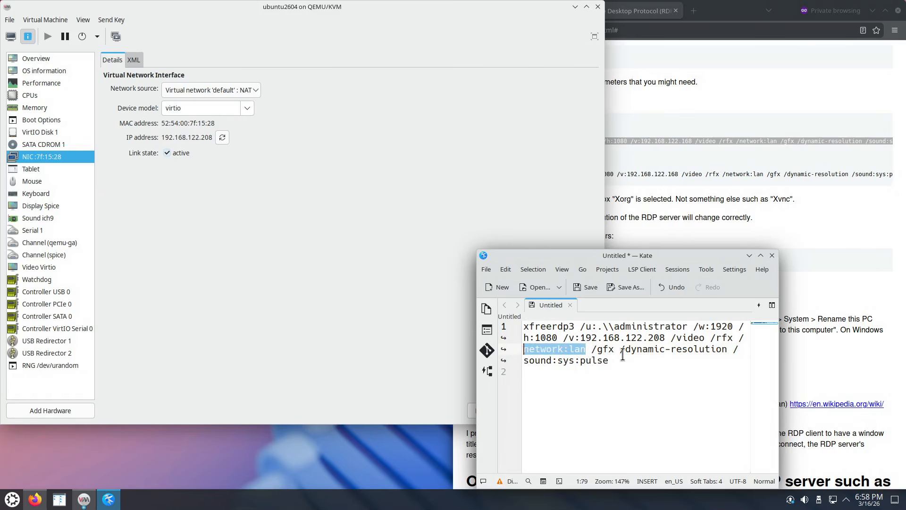
{"action": "left_click_drag", "start_coordinate": [620, 349], "coordinate": [727, 348]}
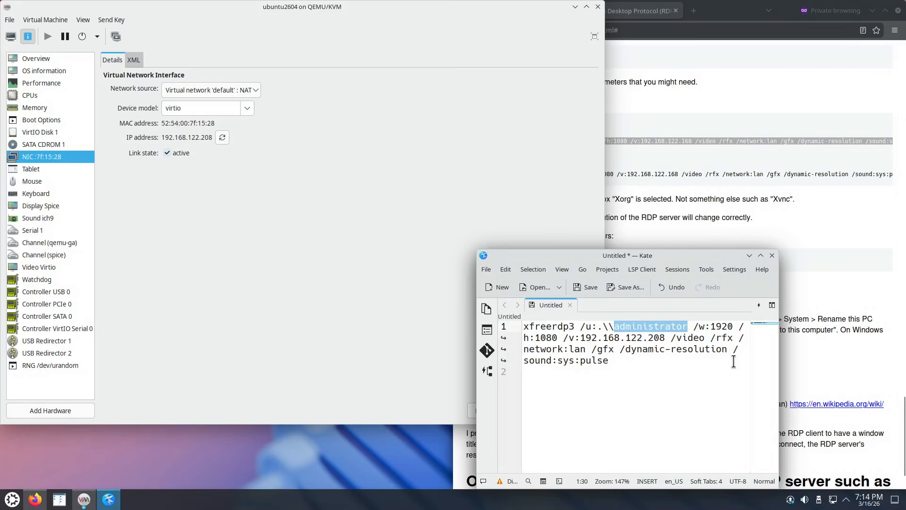
{"action": "left_click_drag", "start_coordinate": [734, 350], "coordinate": [620, 357]}
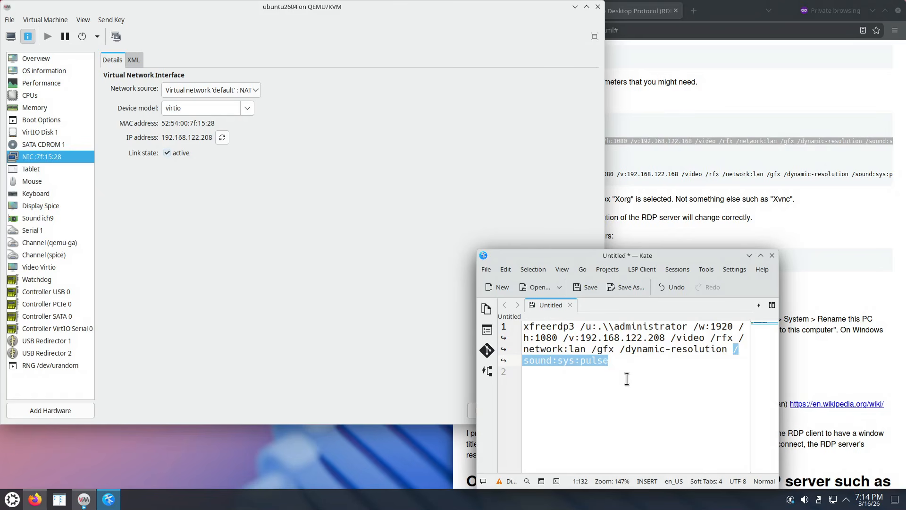
Remove /sound:sys:pulse from the Kate command and copy the whole xfreerdp3 line.
{"action": "key", "text": "BackSpace"}
{"action": "key", "text": "BackSpace"}
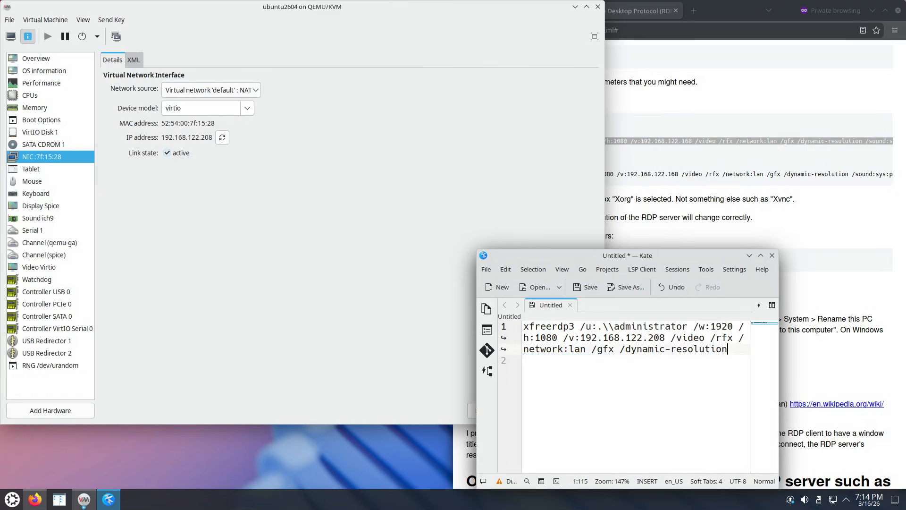
{"action": "left_click_drag", "start_coordinate": [732, 349], "coordinate": [523, 326]}
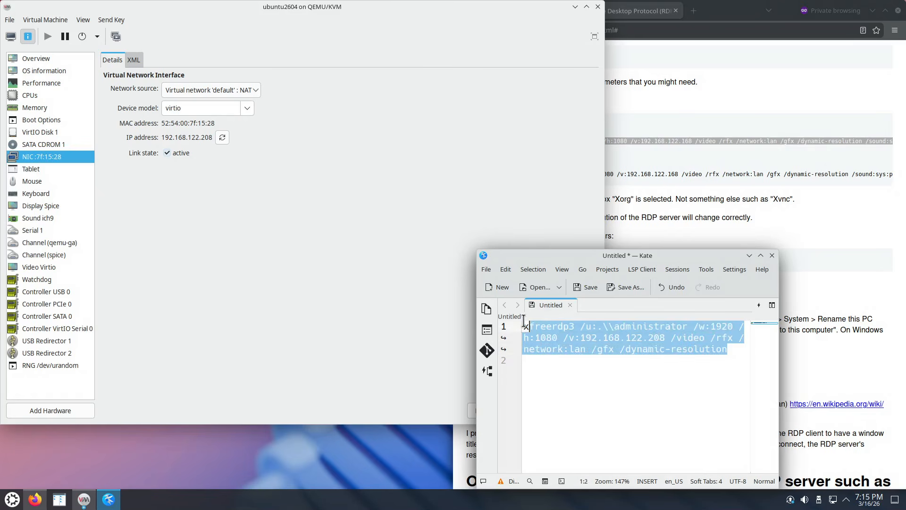
{"action": "right_click", "coordinate": [561, 336]}
{"action": "left_click", "coordinate": [582, 353]}
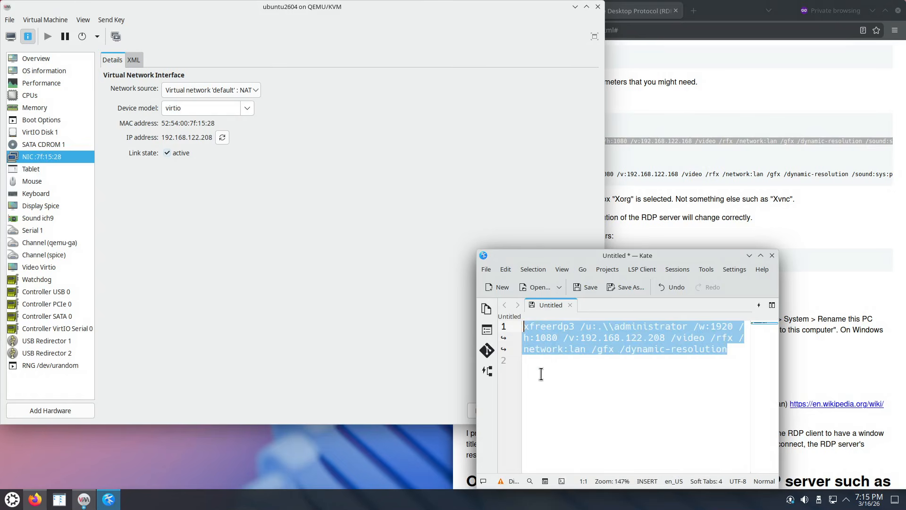
Run the pasted command in a new Konsole, trusting the certificate with Y and submitting the password.
{"action": "left_click", "coordinate": [13, 499]}
{"action": "left_click", "coordinate": [304, 260]}
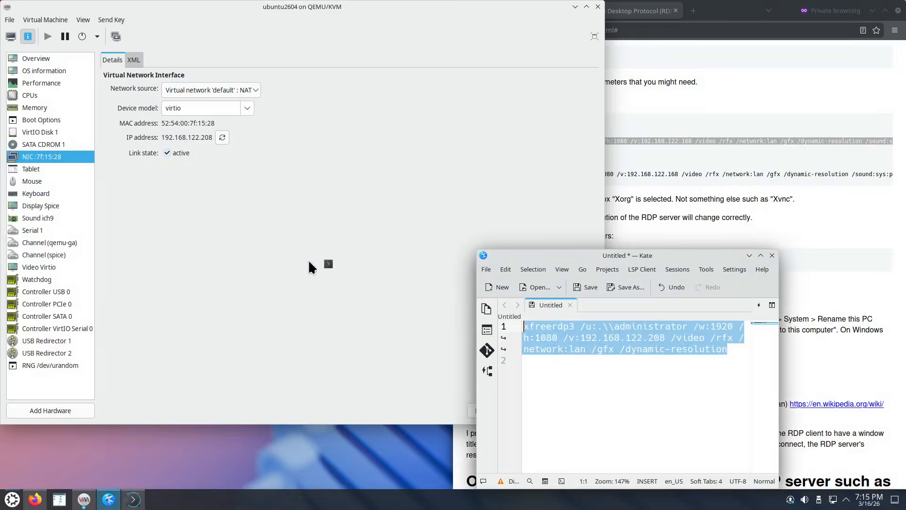
{"action": "right_click", "coordinate": [164, 182]}
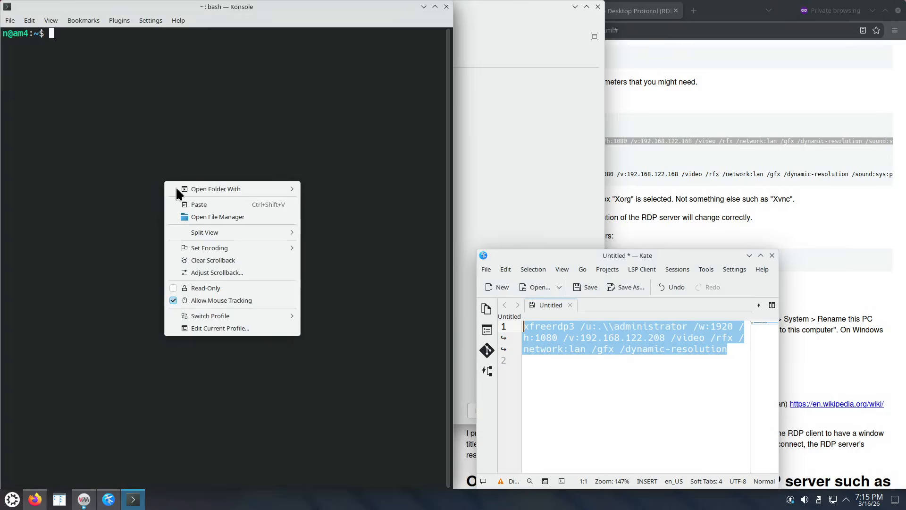
{"action": "left_click", "coordinate": [198, 203]}
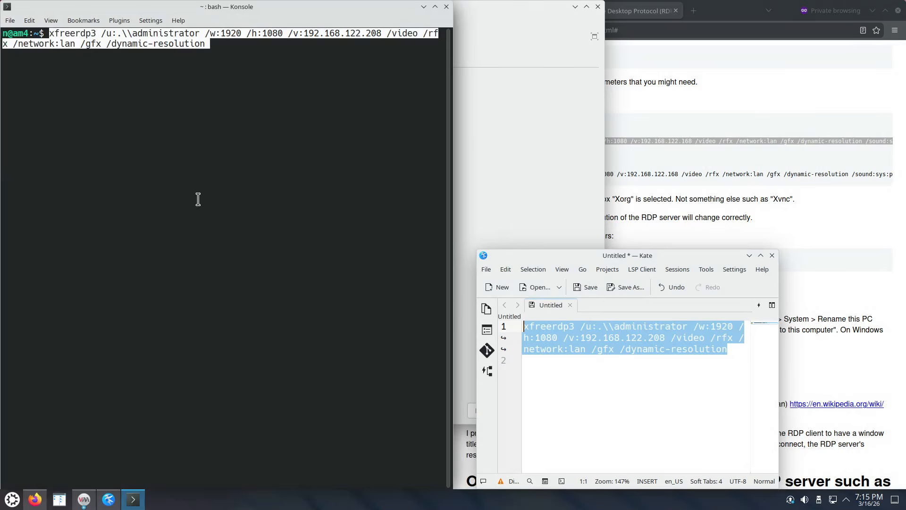
{"action": "key", "text": "Return"}
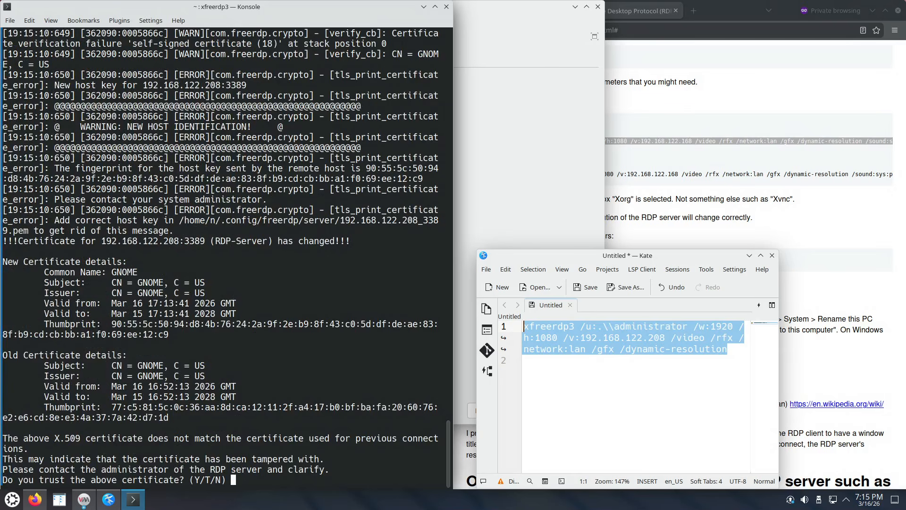
{"action": "type", "text": "Y"}
{"action": "key", "text": "Return"}
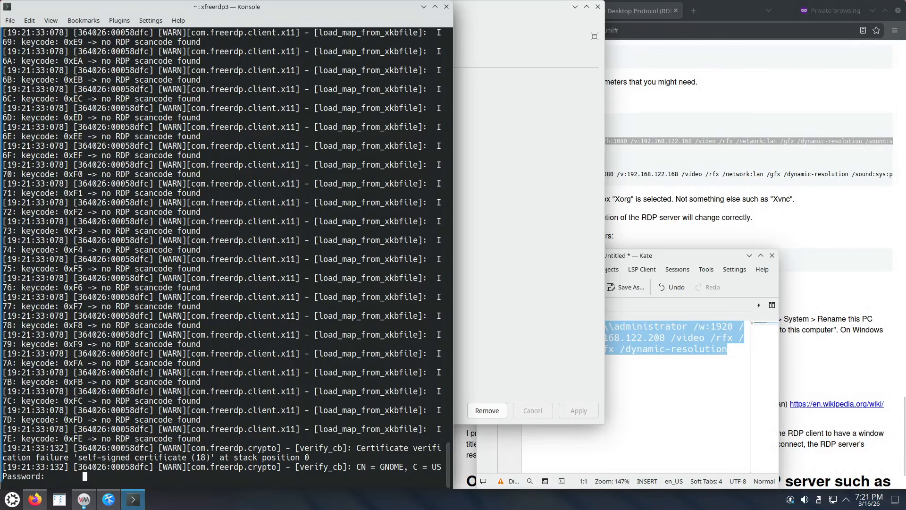
{"action": "key", "text": "Return"}
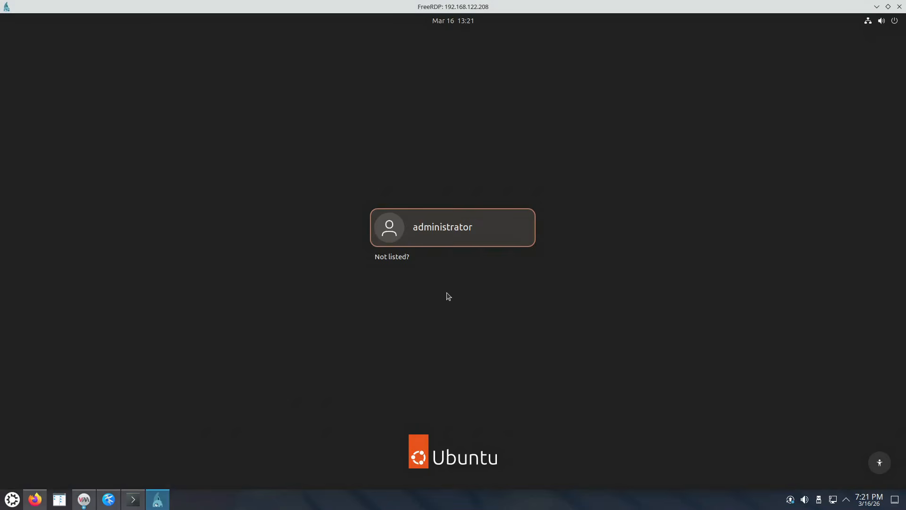
Sign in as administrator with its password in the FreeRDP window to 192.168.122.208.
{"action": "left_click", "coordinate": [464, 232]}
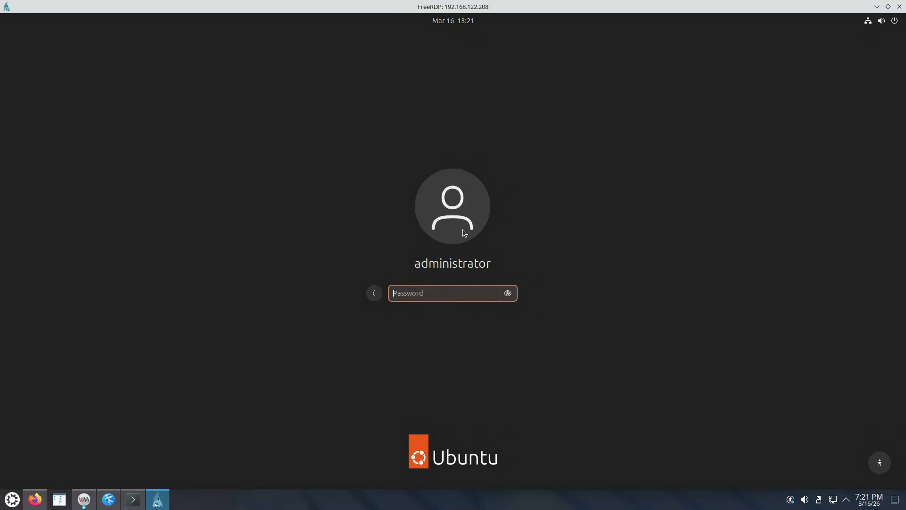
{"action": "type", "text": "●●●●"}
{"action": "key", "text": "Return"}
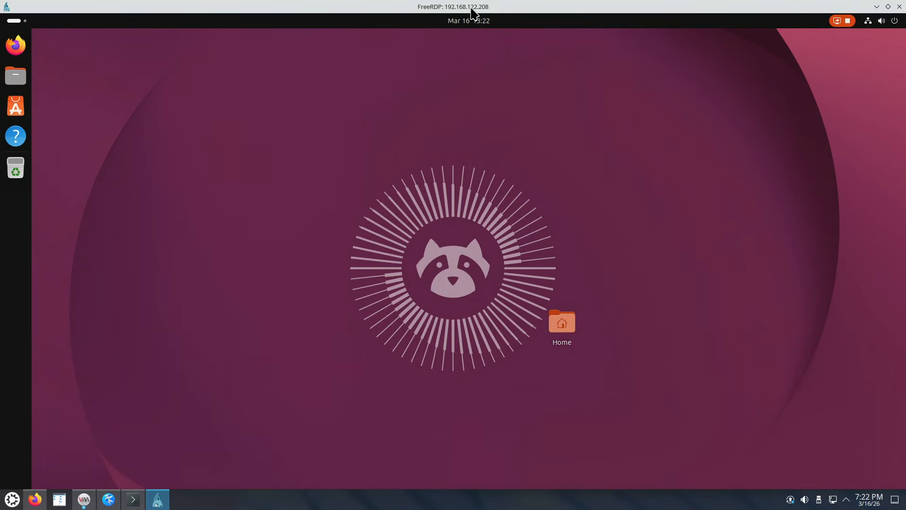
Restore the FreeRDP session to a half-screen window, then open and close a private Firefox window.
{"action": "left_click_drag", "start_coordinate": [462, 6], "coordinate": [0, 159]}
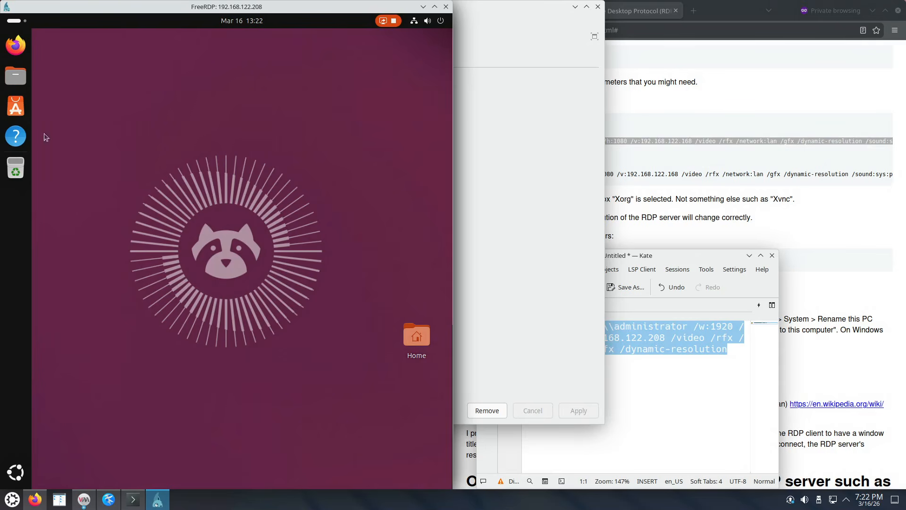
{"action": "left_click", "coordinate": [14, 22]}
{"action": "right_click", "coordinate": [23, 49]}
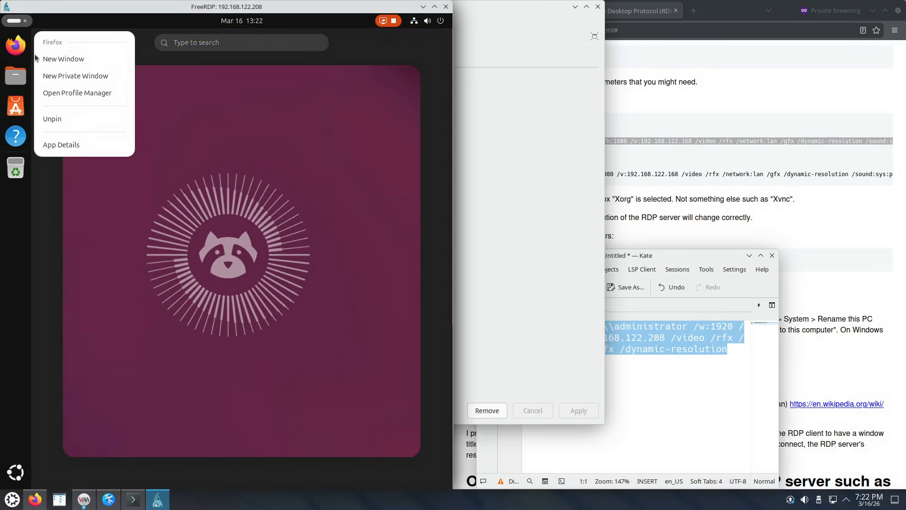
{"action": "left_click", "coordinate": [79, 80]}
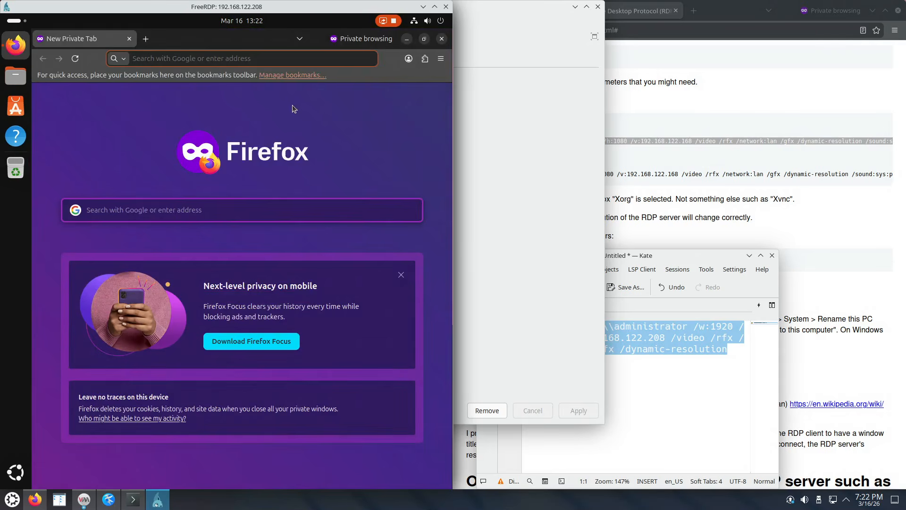
{"action": "left_click", "coordinate": [441, 39]}
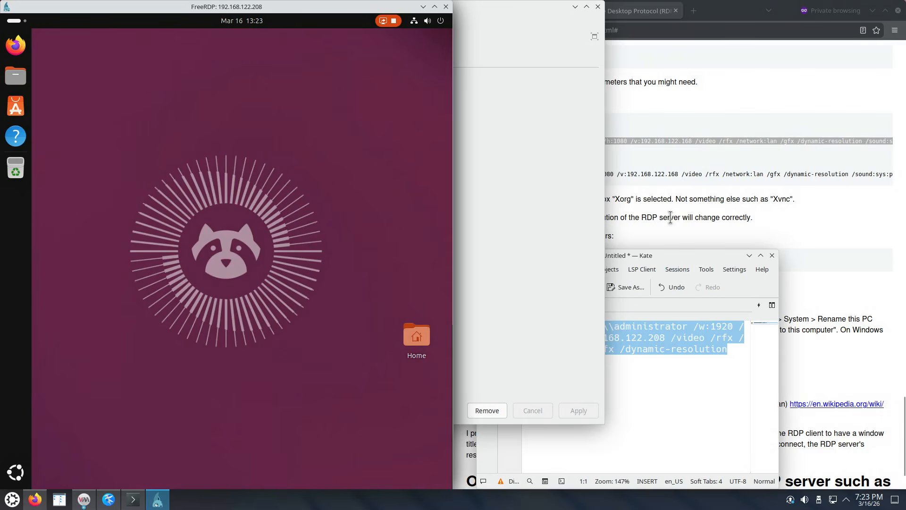
Launch the remote Text Editor by searching 'text' in Activities.
{"action": "left_click", "coordinate": [17, 21]}
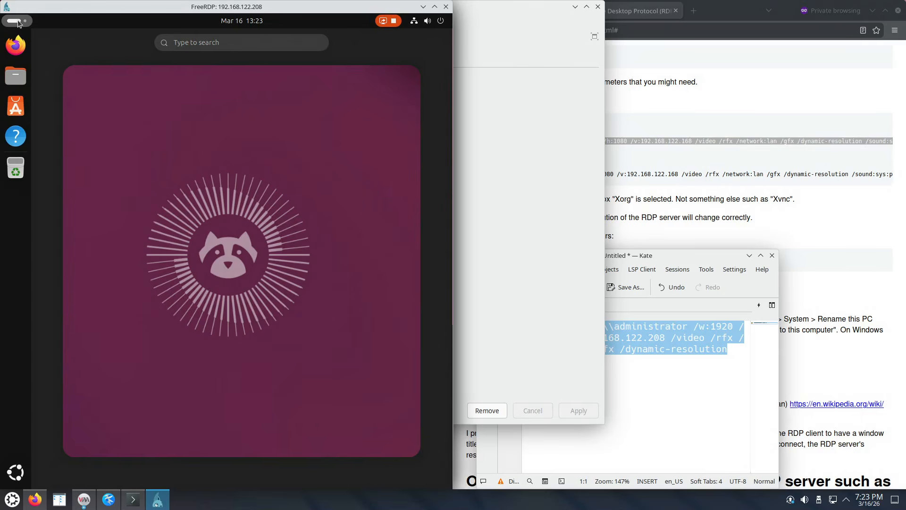
{"action": "type", "text": "text"}
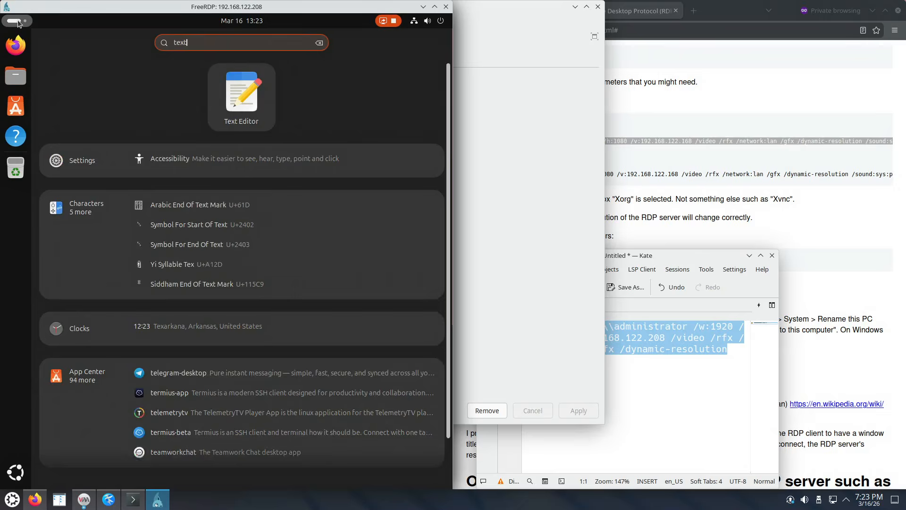
{"action": "key", "text": "Return"}
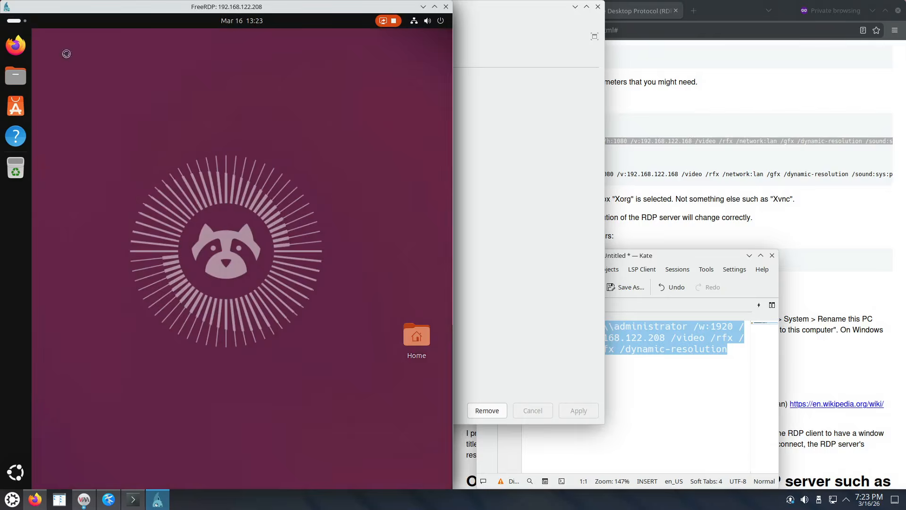
Copy 'administrator' from Kate and paste it into the remote Text Editor document.
{"action": "left_click", "coordinate": [635, 338]}
{"action": "double_click", "coordinate": [634, 329]}
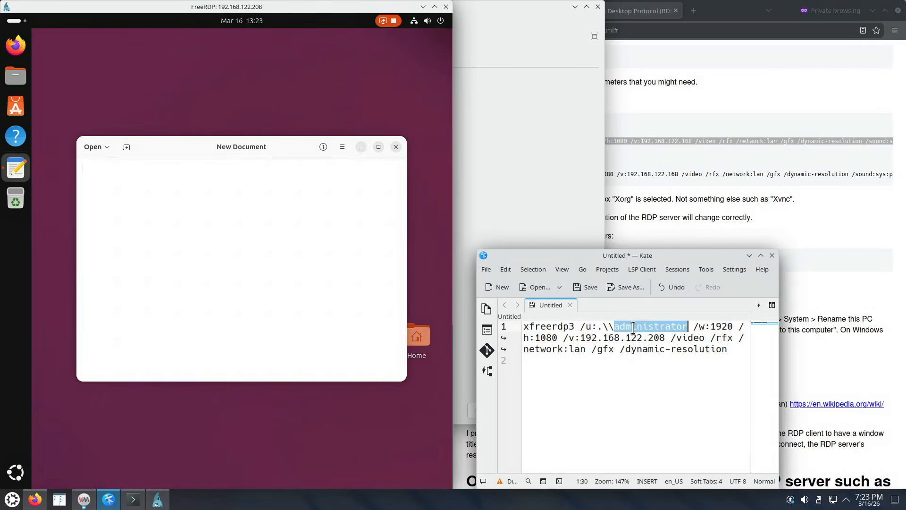
{"action": "right_click", "coordinate": [634, 329]}
{"action": "left_click", "coordinate": [666, 347]}
{"action": "left_click", "coordinate": [179, 185]}
{"action": "right_click", "coordinate": [149, 183]}
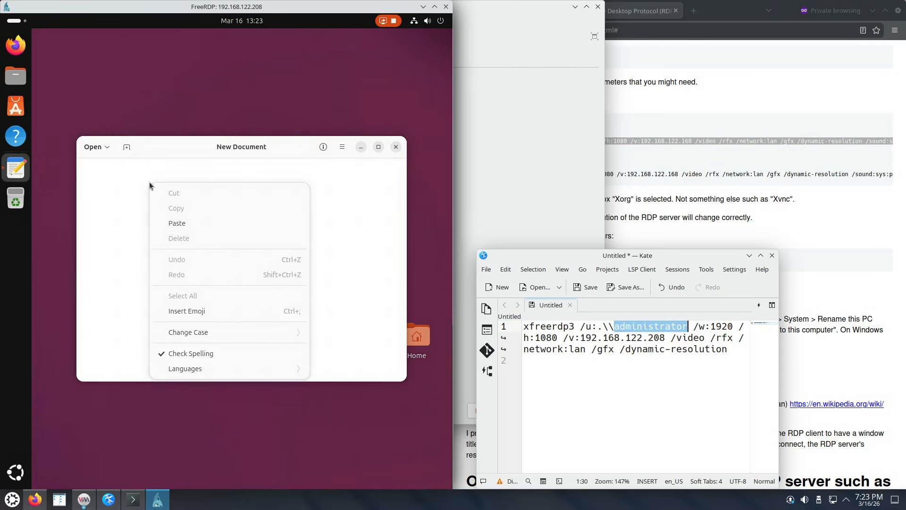
{"action": "left_click", "coordinate": [189, 224]}
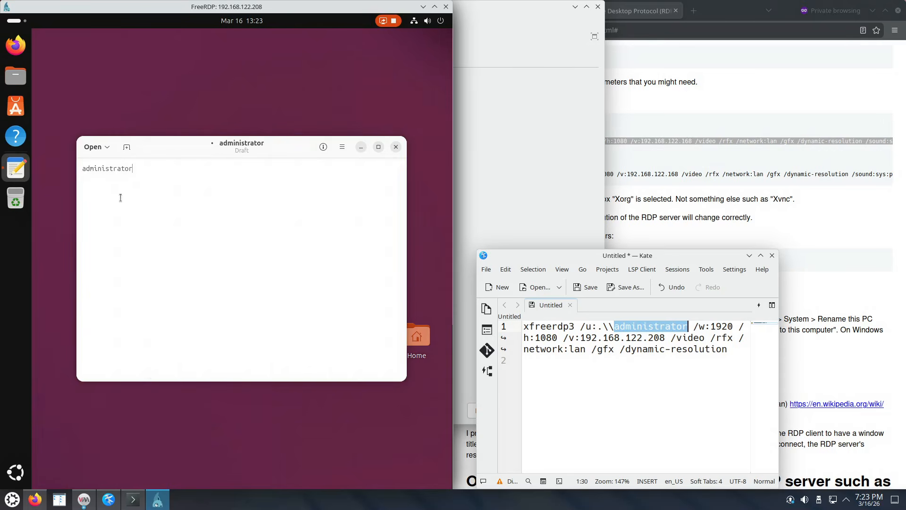
Copy 'inistr' from the remote editor and paste it onto a new line in Kate.
{"action": "left_click_drag", "start_coordinate": [94, 169], "coordinate": [117, 168]}
{"action": "right_click", "coordinate": [102, 168]}
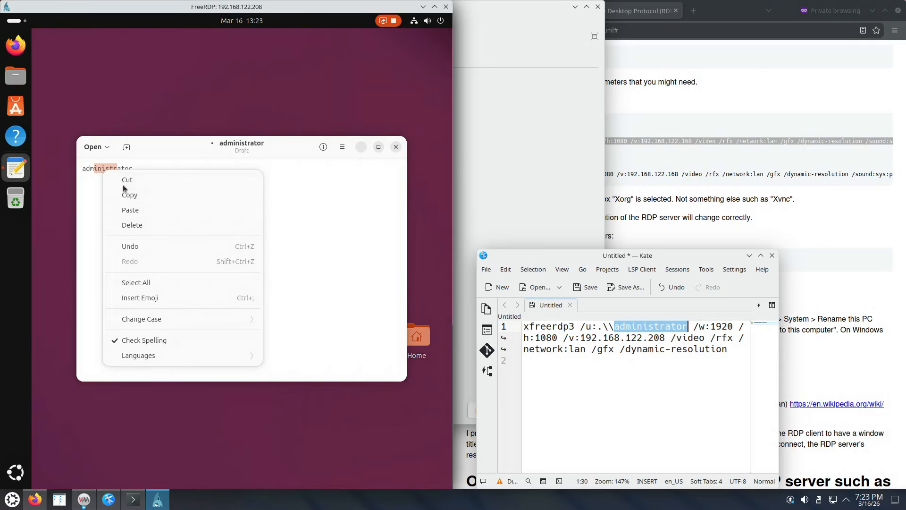
{"action": "left_click", "coordinate": [154, 196]}
{"action": "left_click", "coordinate": [728, 357]}
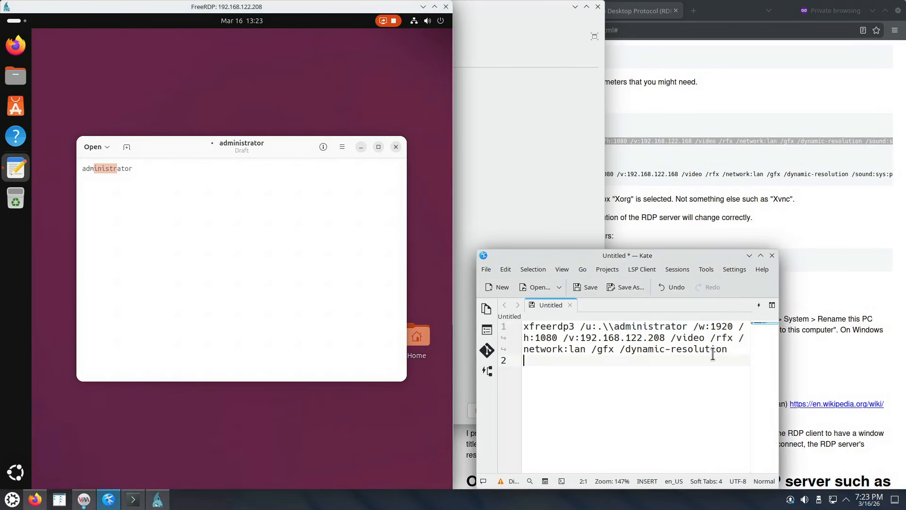
{"action": "key", "text": "Return"}
{"action": "key", "text": "ctrl+v"}
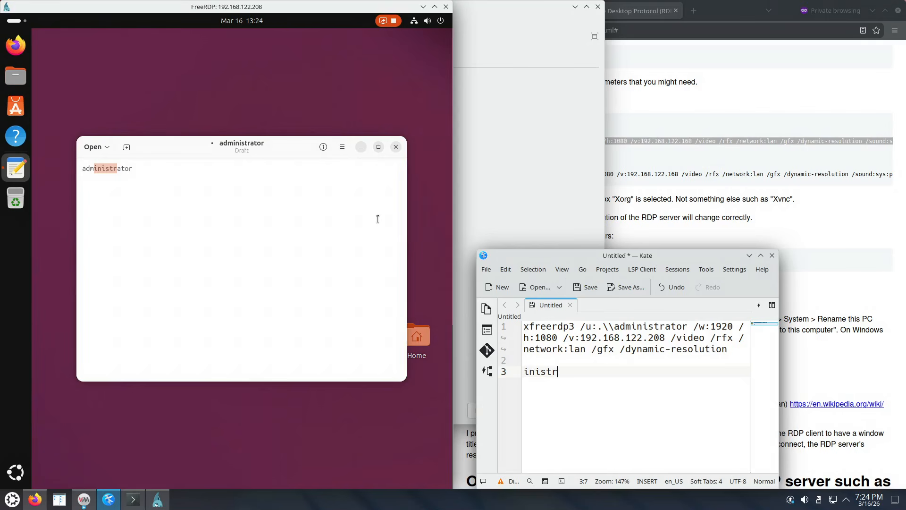
Snap the FreeRDP window into the top-left quarter, then open and close the remote app grid.
{"action": "left_click", "coordinate": [117, 3]}
{"action": "left_click_drag", "start_coordinate": [117, 4], "coordinate": [0, 3]}
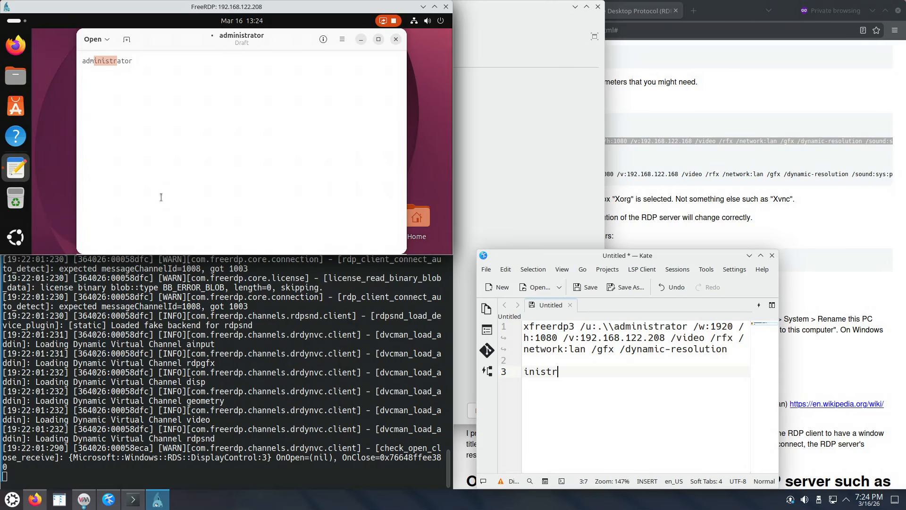
{"action": "left_click", "coordinate": [22, 241]}
{"action": "left_click", "coordinate": [22, 241]}
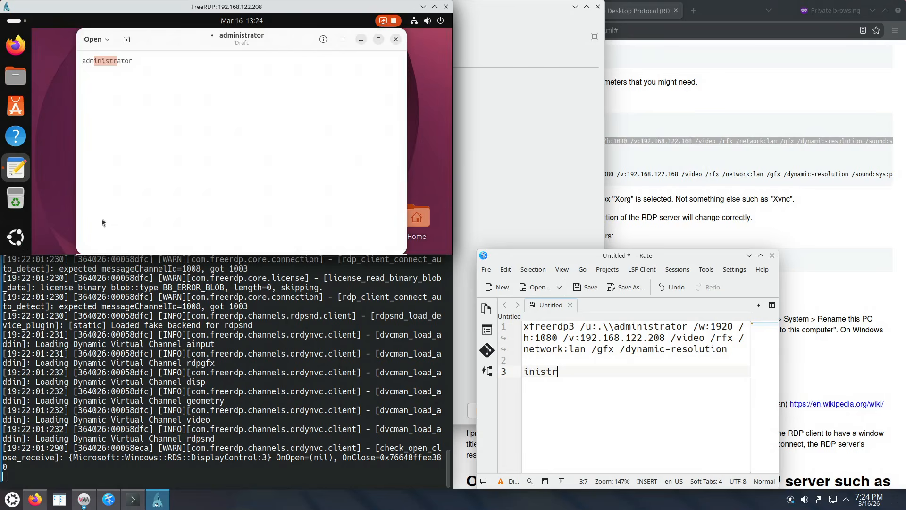